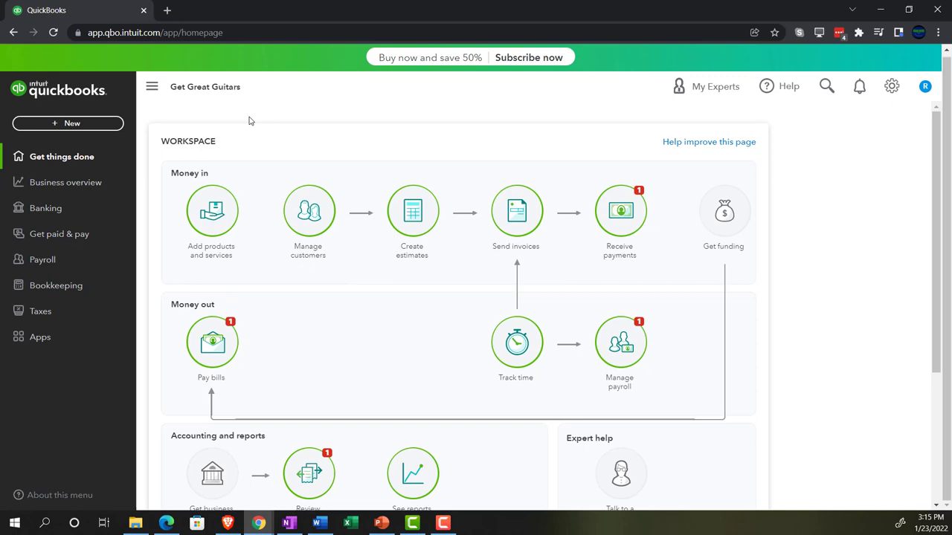
# Step: Enlarge the browser page zoom to 125%
pyautogui.hotkey('ctrl', '+')
pyautogui.hotkey('ctrl', '+')
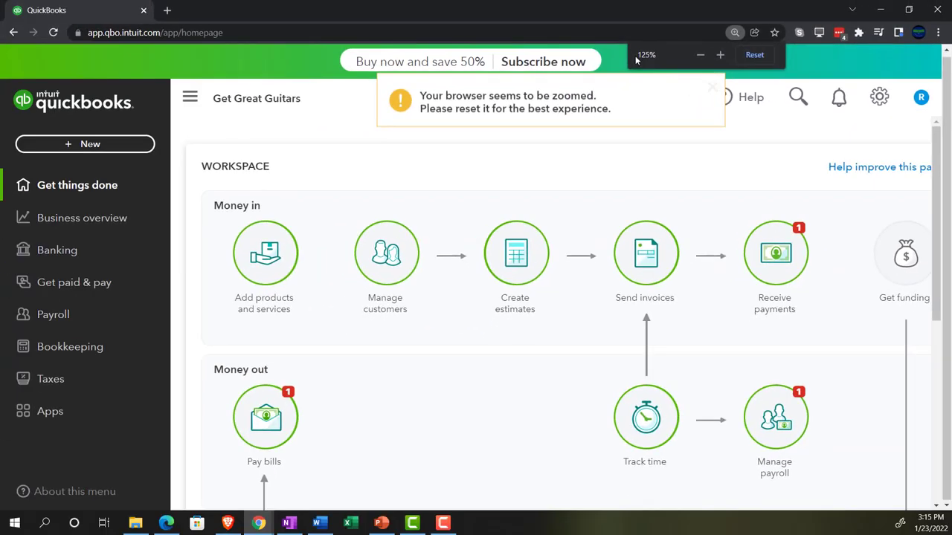
pyautogui.hotkey('ctrl', '-')
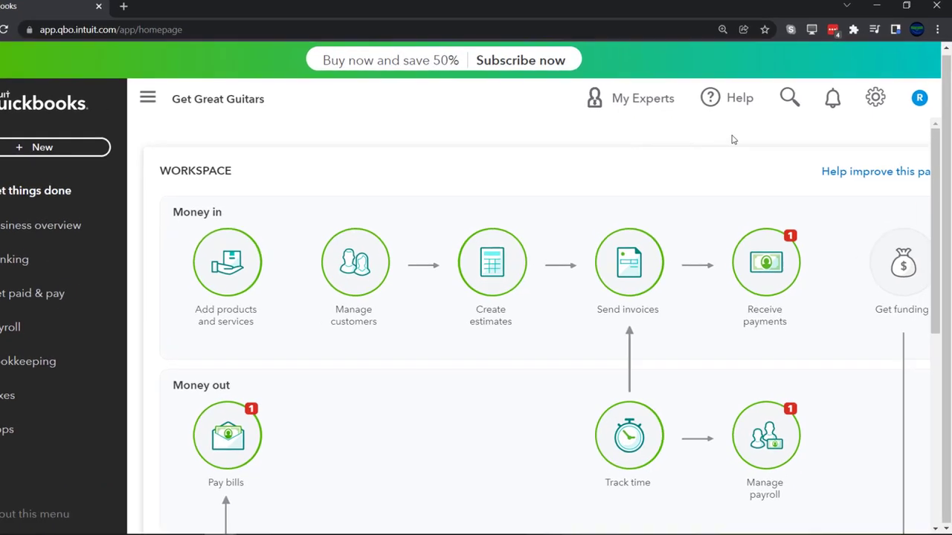
# Step: Check the settings for the option to switch to Accountant view, and view the sample company's home page in Edge for comparison
pyautogui.click(878, 96)
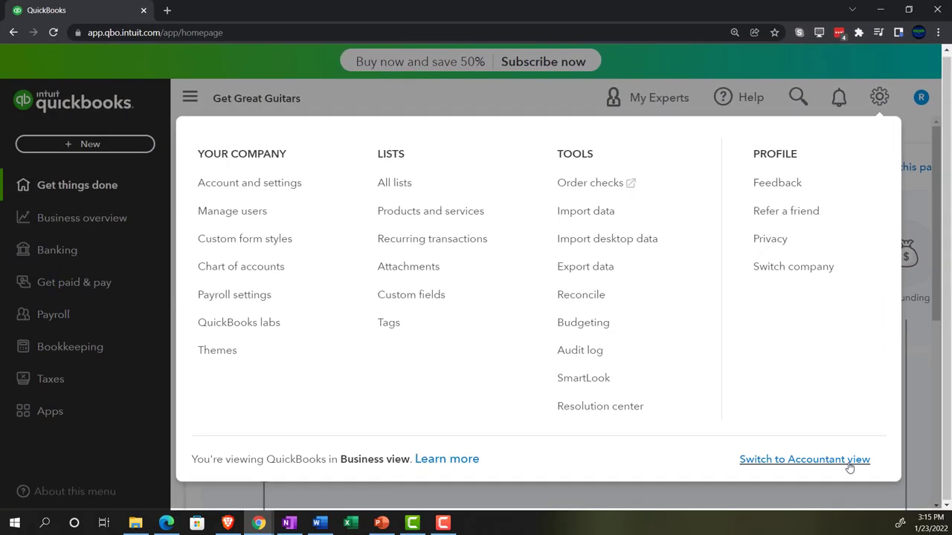
pyautogui.click(451, 100)
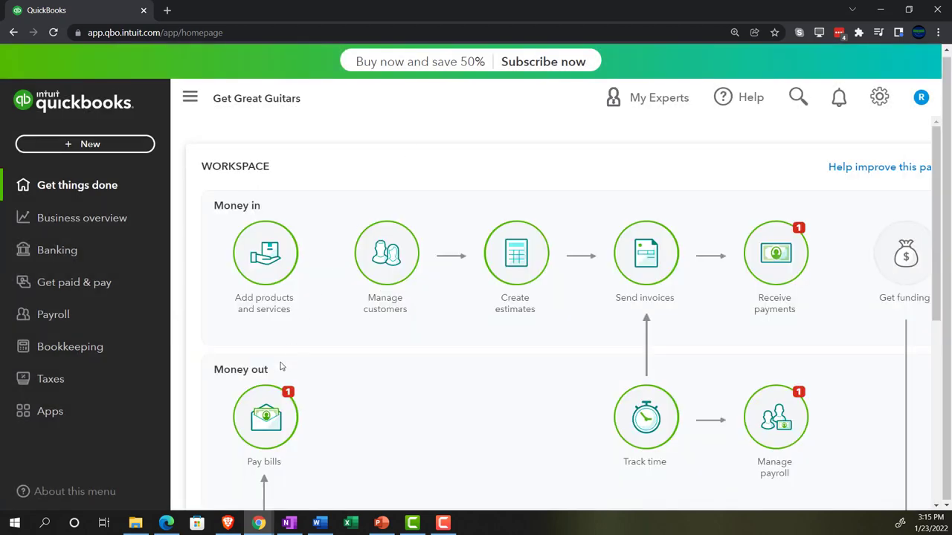
pyautogui.click(167, 523)
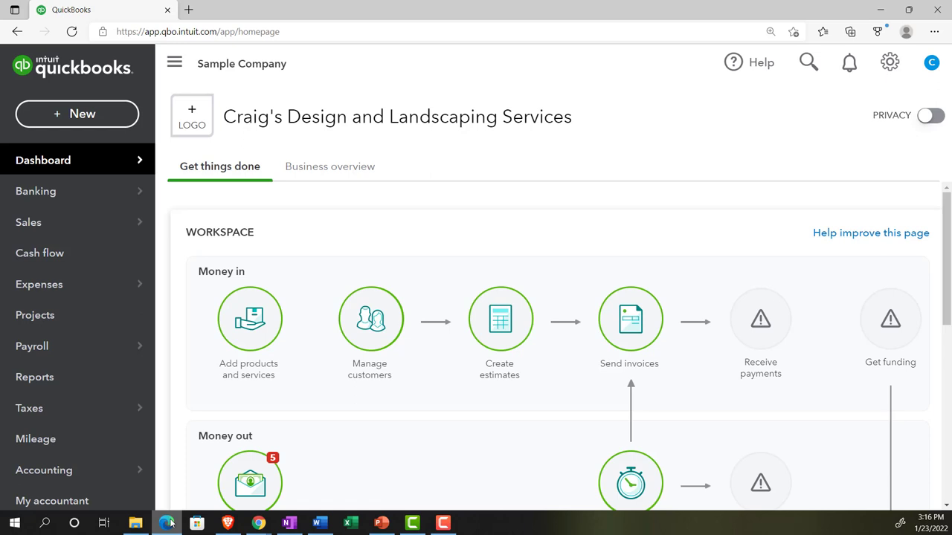
pyautogui.click(879, 10)
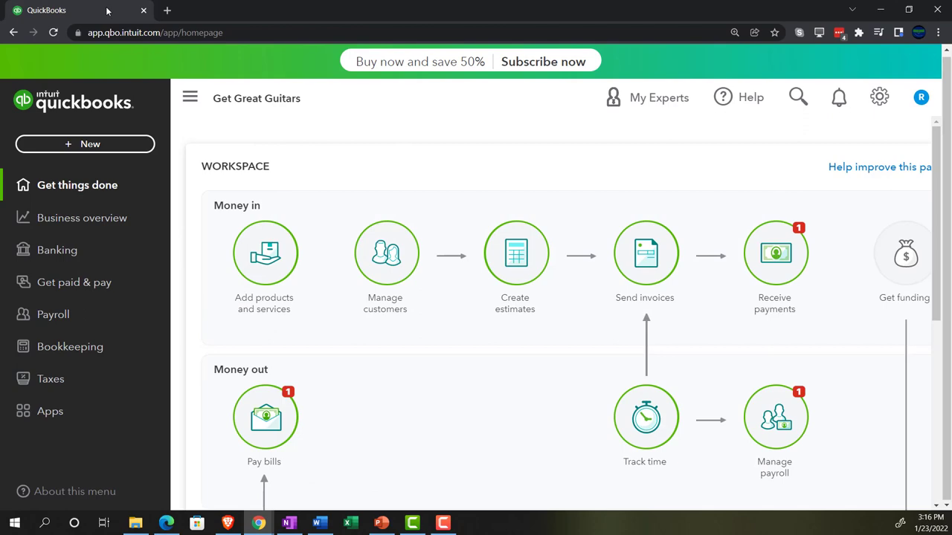
# Step: Duplicate the Get Great Guitars QuickBooks home page tab three times
pyautogui.rightClick(107, 10)
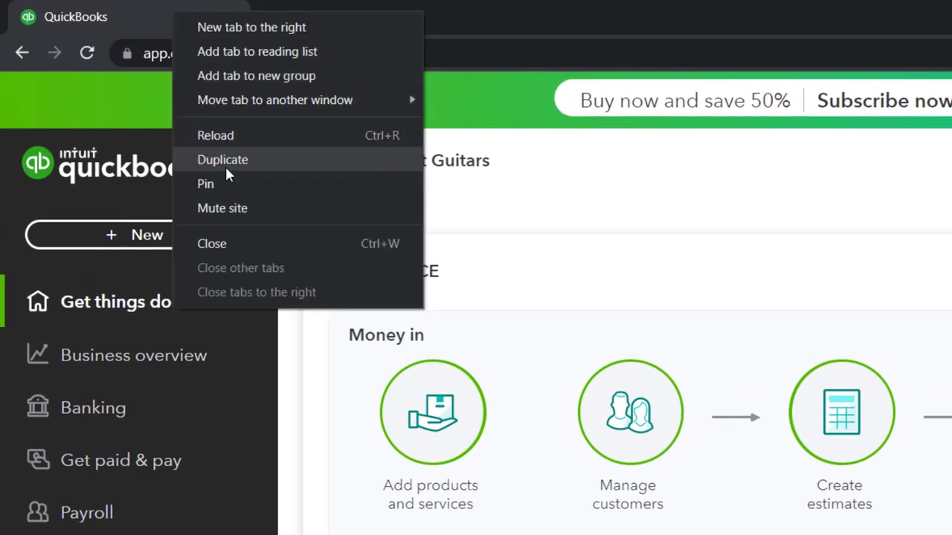
pyautogui.click(223, 160)
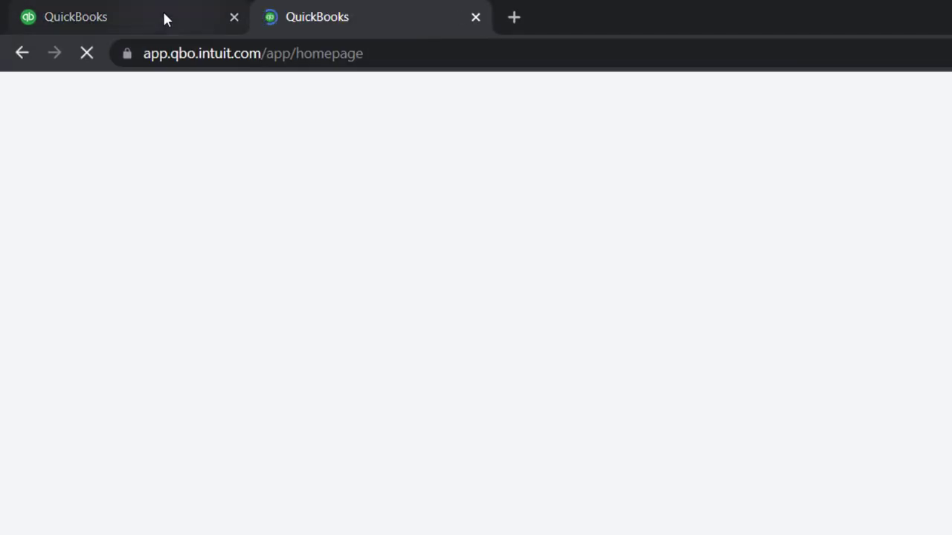
pyautogui.click(163, 15)
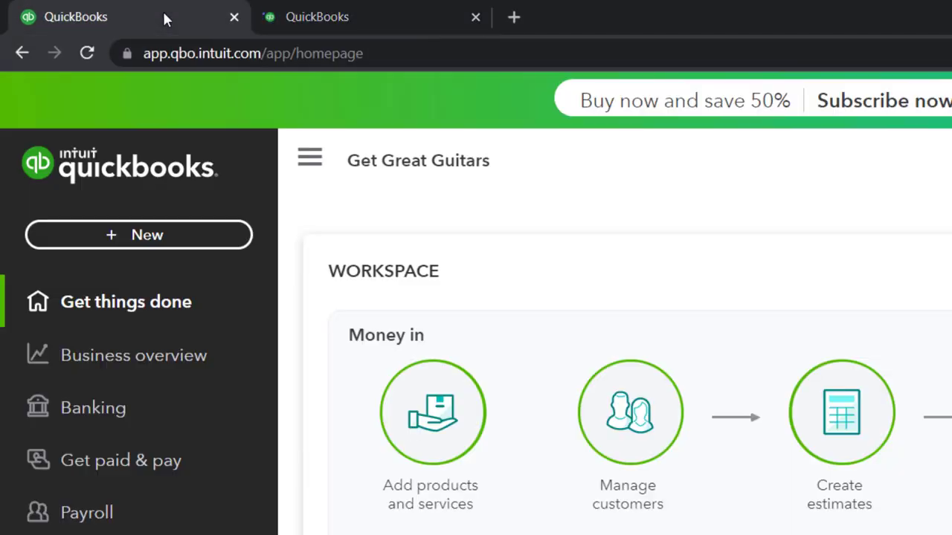
pyautogui.rightClick(163, 15)
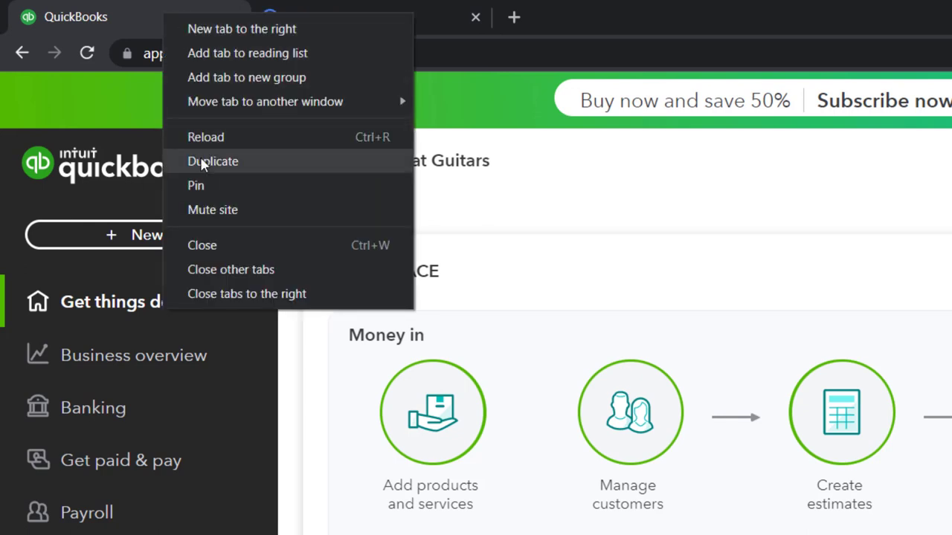
pyautogui.click(201, 160)
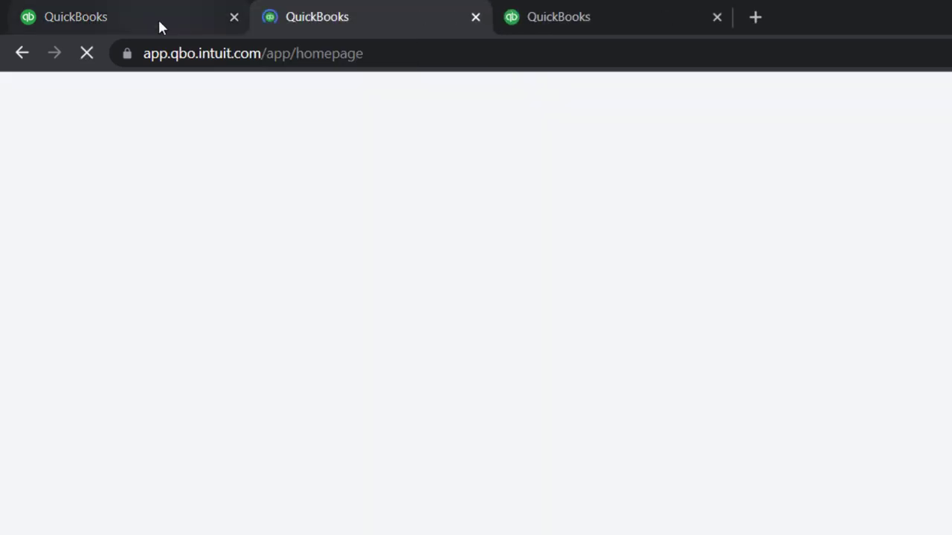
pyautogui.click(158, 17)
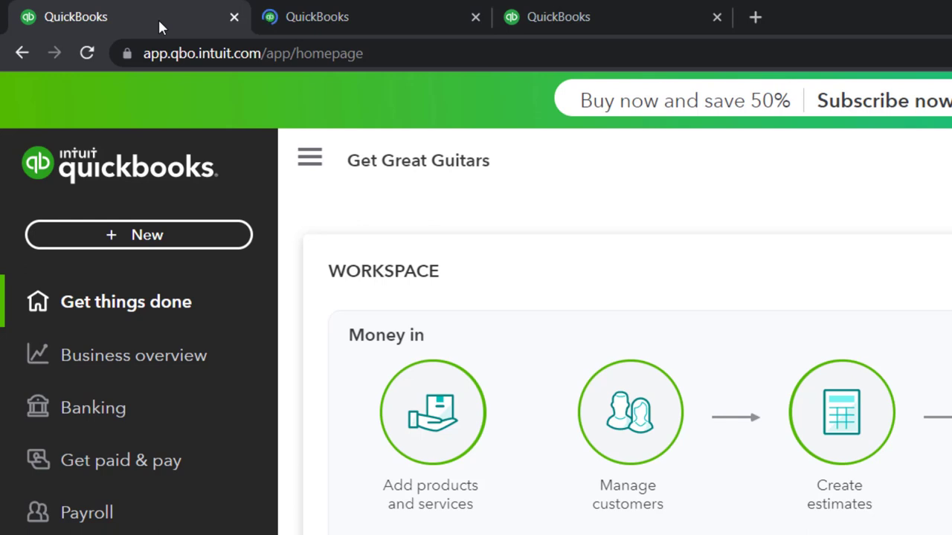
pyautogui.rightClick(157, 17)
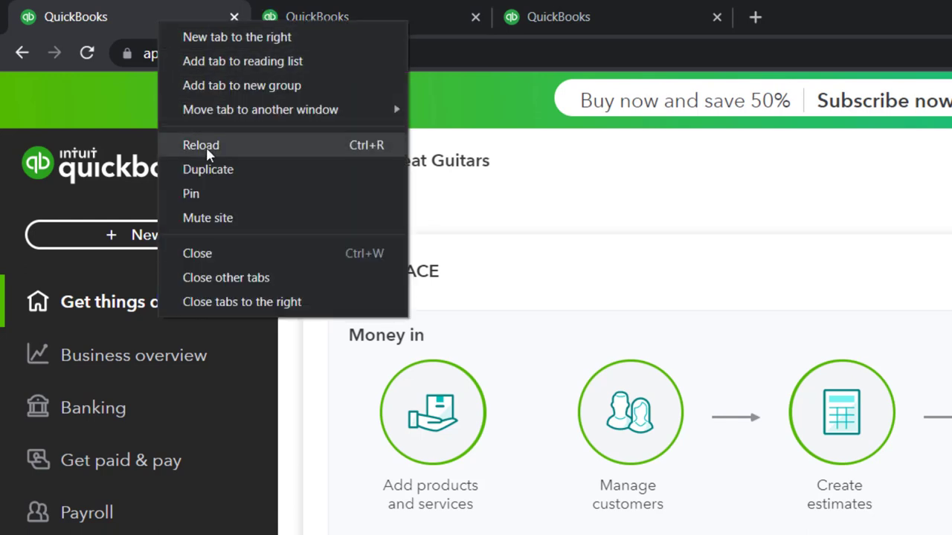
pyautogui.click(208, 170)
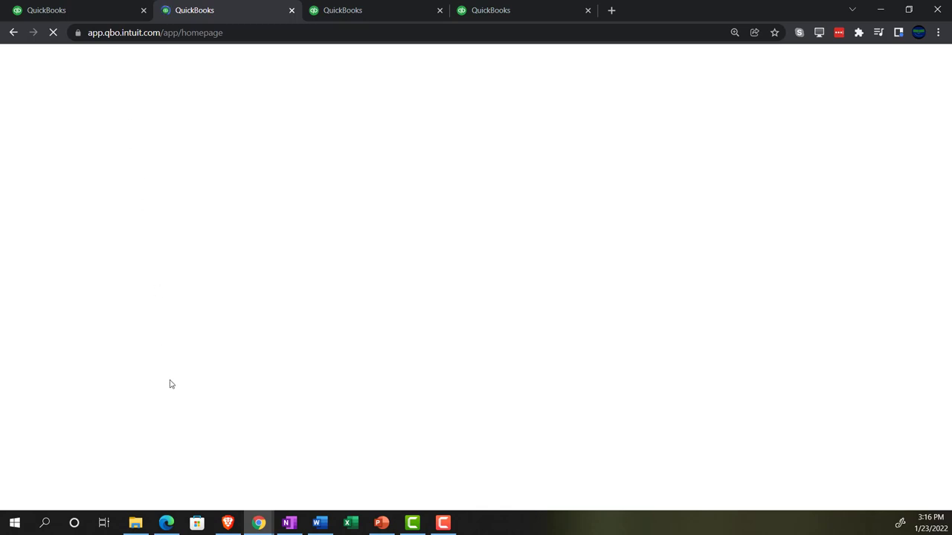
# Step: Switch to Edge and view the Reports page of the sample company
pyautogui.click(166, 523)
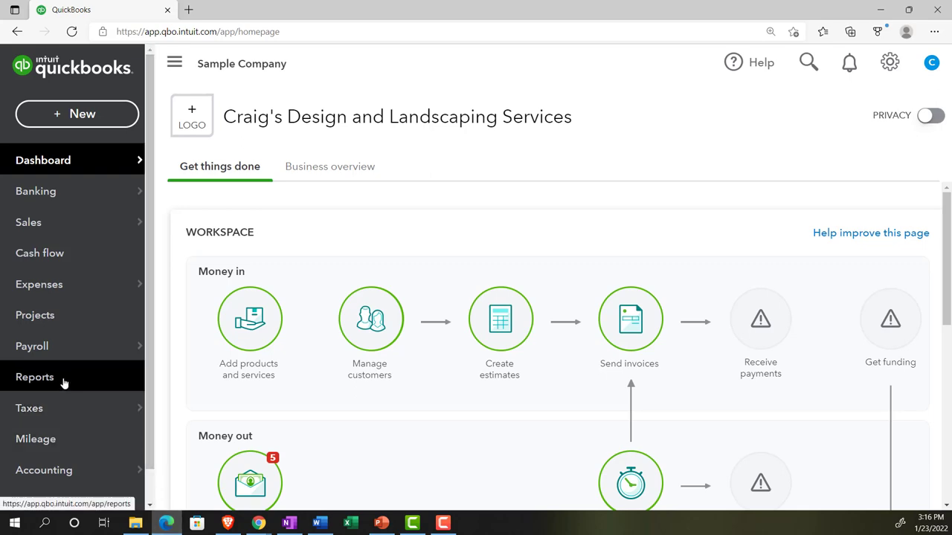
pyautogui.click(64, 381)
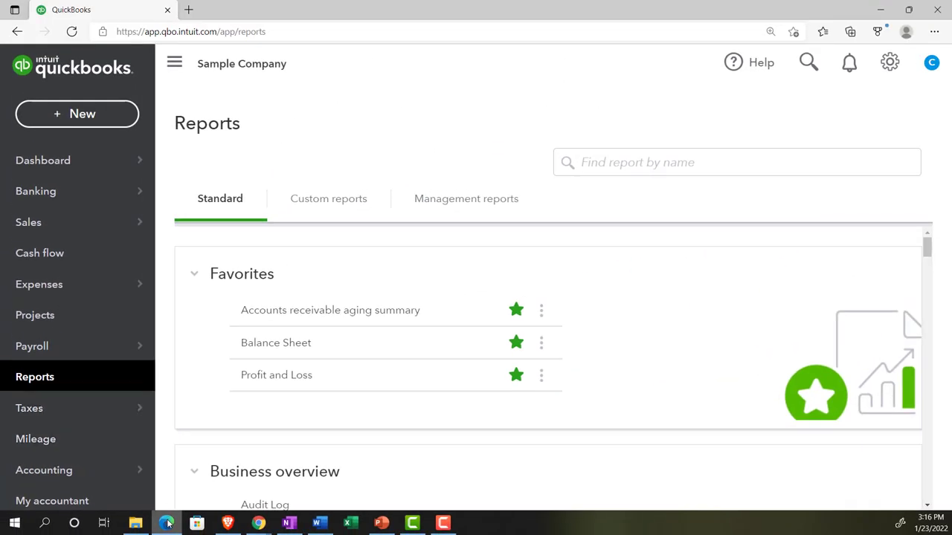
# Step: Switch back to Chrome, open the Balance Sheet report for Get Great Guitars, and collapse the navigation pane
pyautogui.click(258, 523)
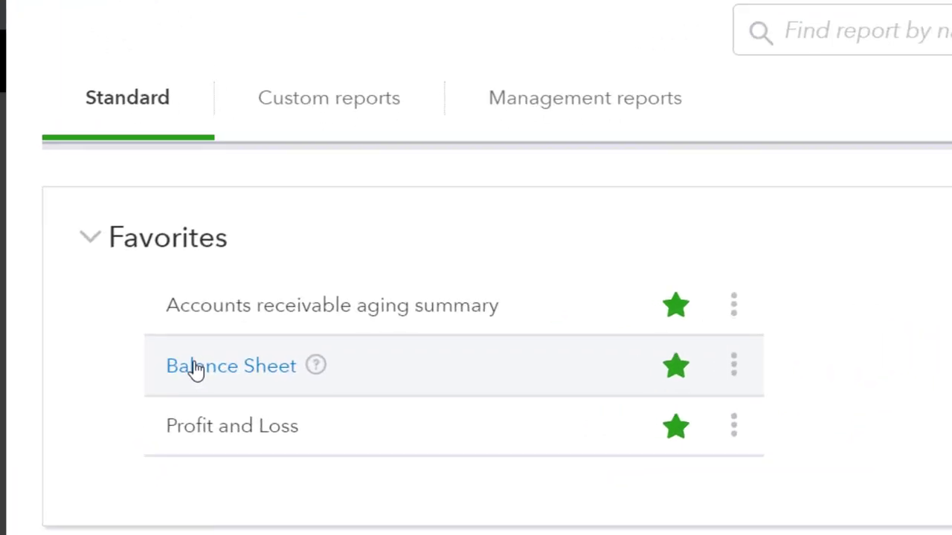
pyautogui.click(220, 371)
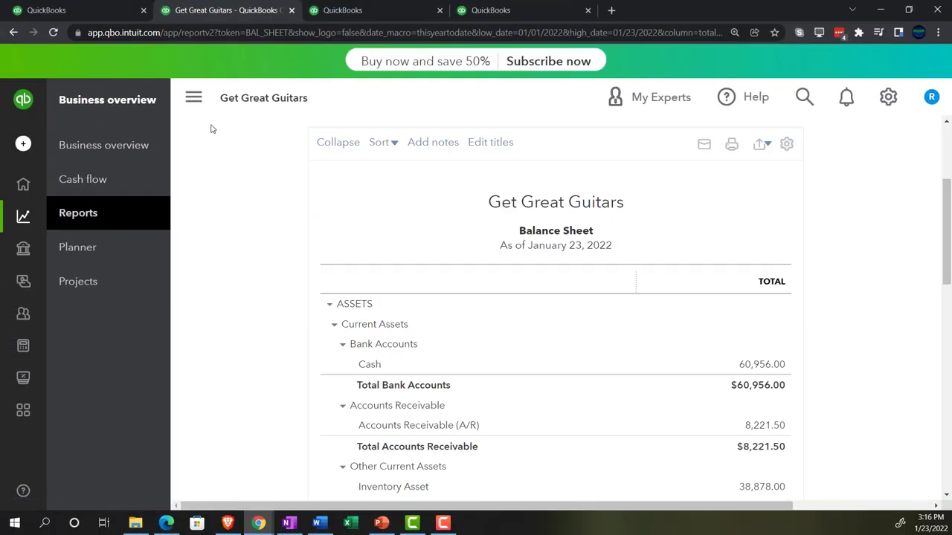
pyautogui.click(195, 101)
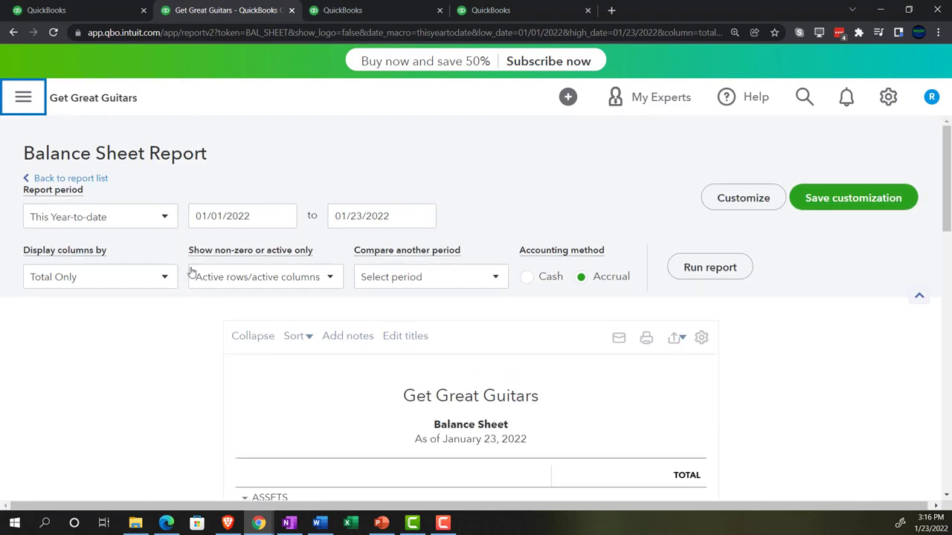
# Step: Set the Balance Sheet report period to 01/01/2022 through 12/31/2022 and run the report
pyautogui.click(255, 216)
pyautogui.write('01')
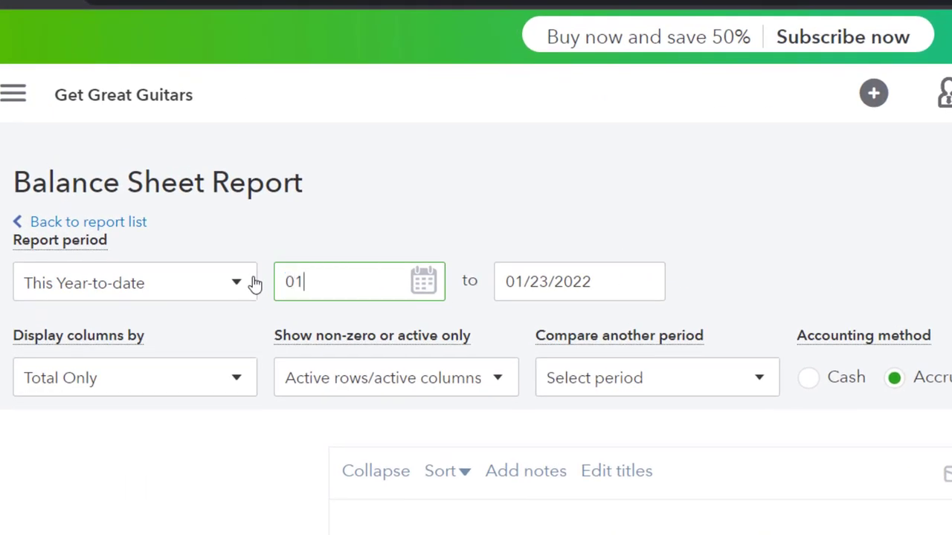
pyautogui.write('/01/202')
pyautogui.press('Tab')
pyautogui.write('1')
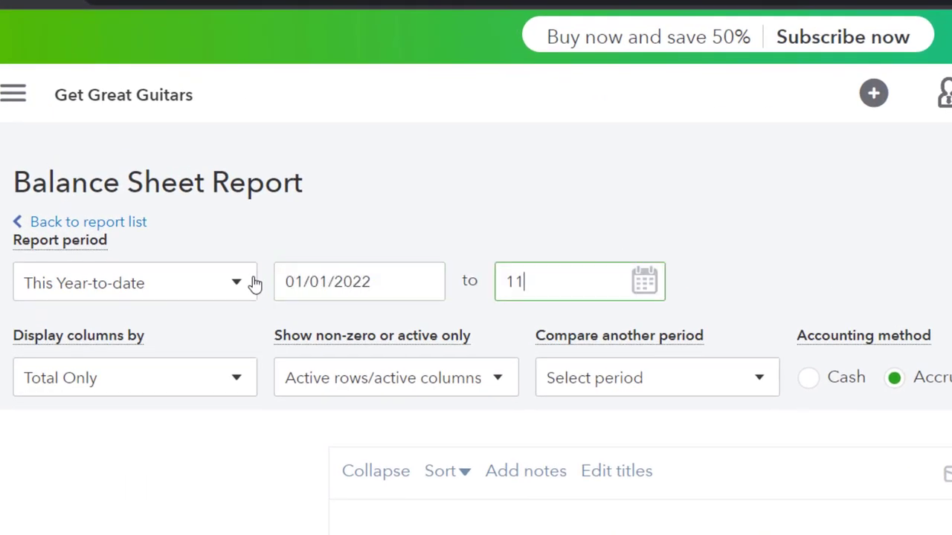
pyautogui.write('23122022')
pyautogui.press('Tab')
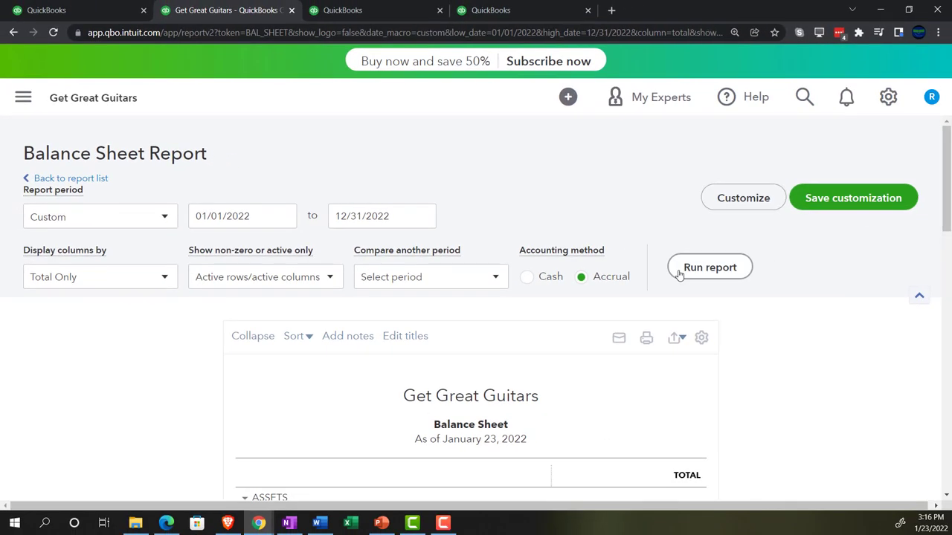
pyautogui.click(710, 267)
pyautogui.scroll(-3, 679, 275)
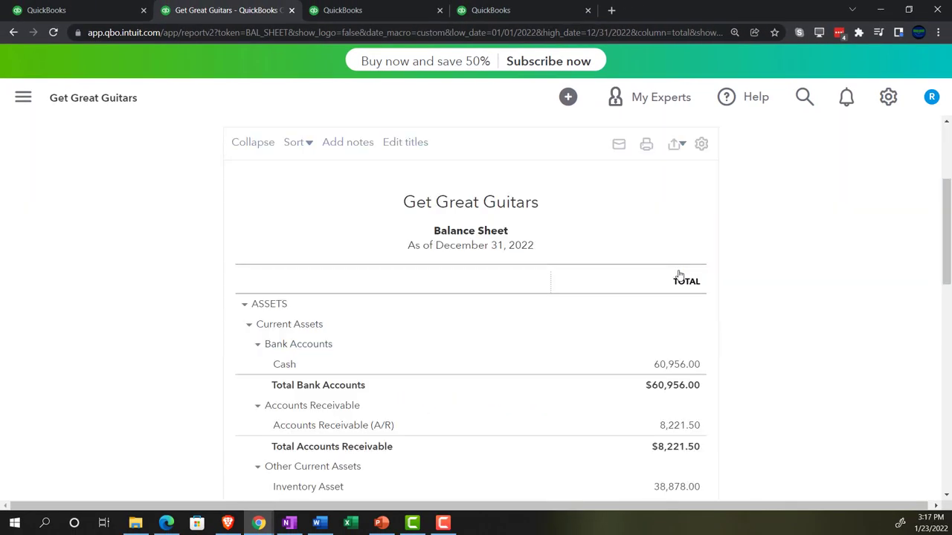
# Step: Open the favorite Profit and Loss report in the third browser tab and collapse the navigation pane
pyautogui.click(376, 10)
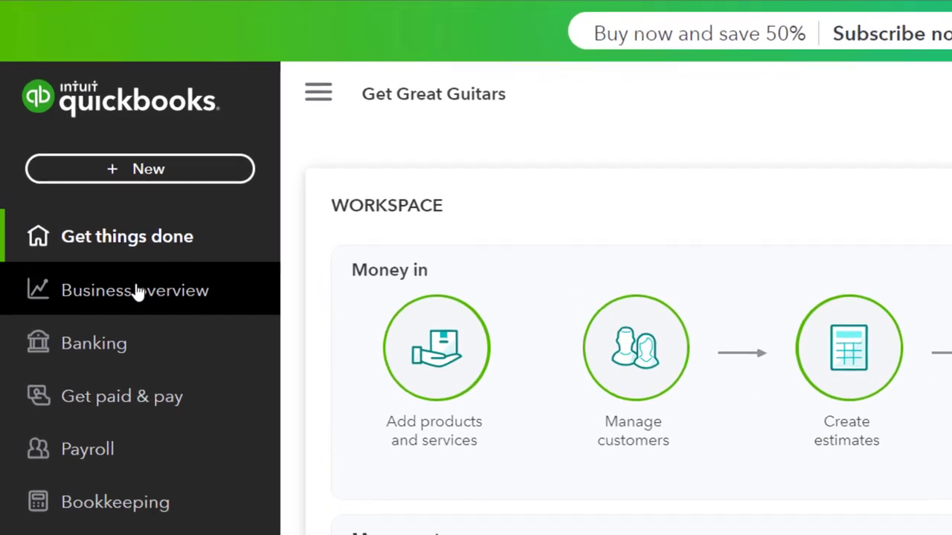
pyautogui.click(83, 220)
pyautogui.click(141, 295)
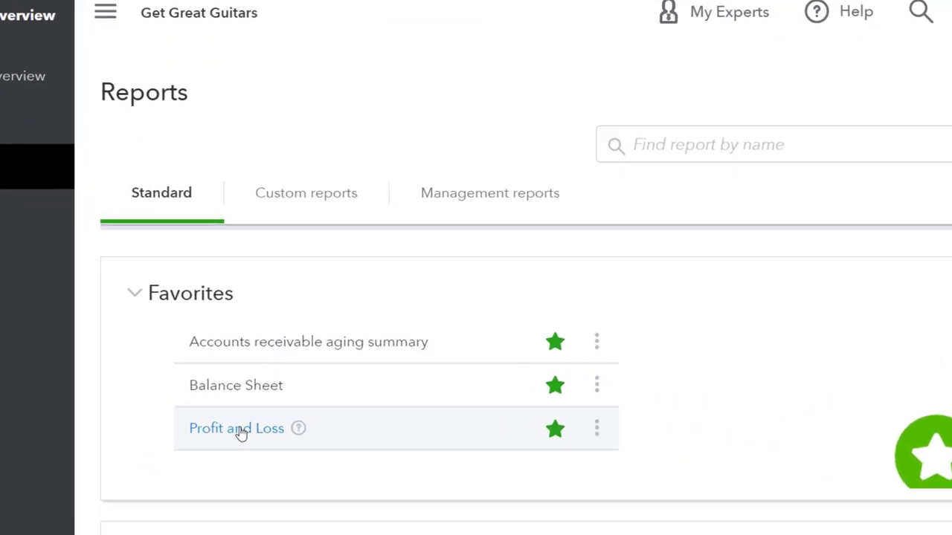
pyautogui.click(188, 451)
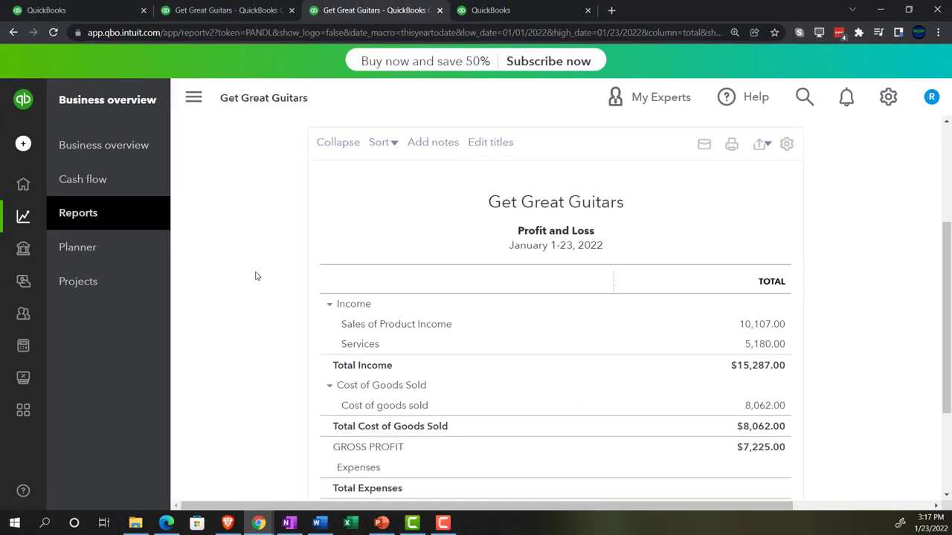
pyautogui.click(198, 107)
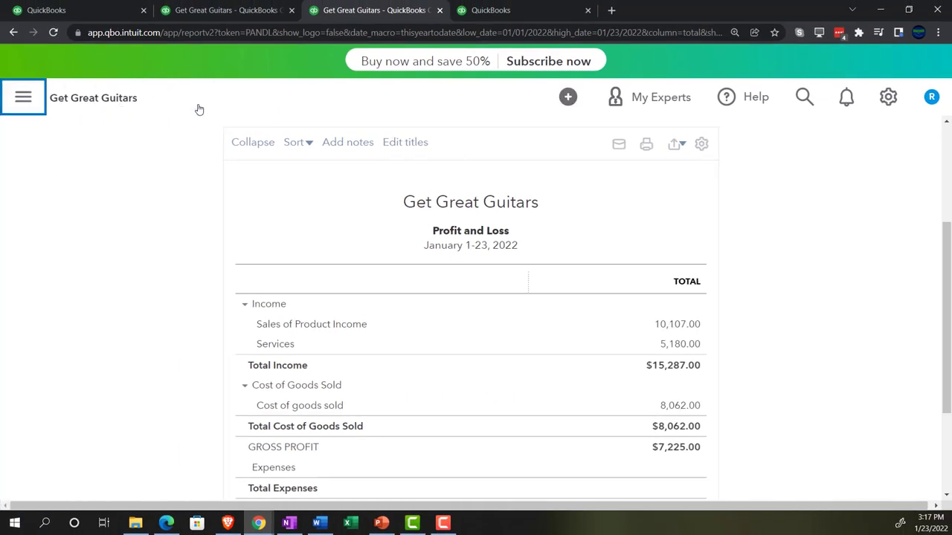
# Step: Set the Profit and Loss report period to 01/01/2022 through 12/31/2022 and run the report
pyautogui.scroll(5, 191, 241)
pyautogui.moveTo(247, 223); pyautogui.dragTo(180, 208)
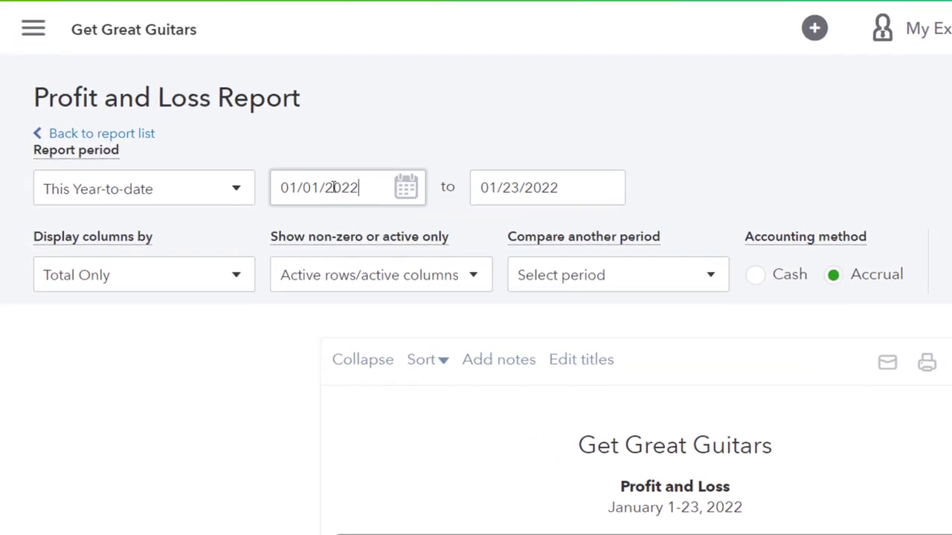
pyautogui.write('01/01/202')
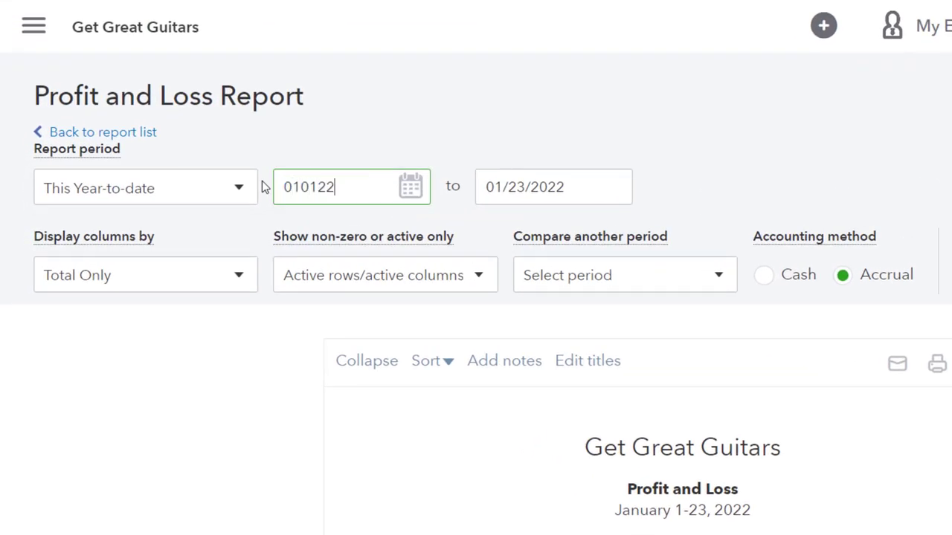
pyautogui.press('Tab')
pyautogui.write('123122')
pyautogui.press('Tab')
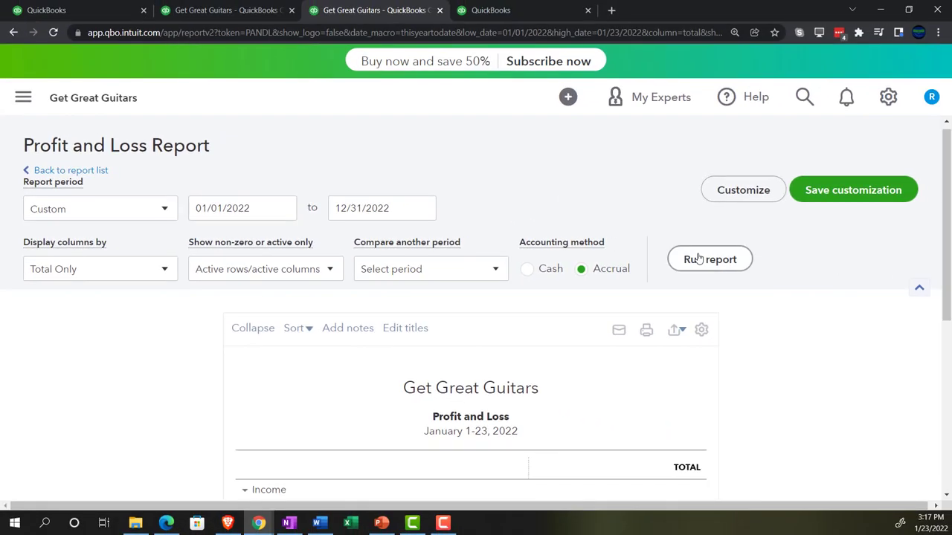
pyautogui.click(699, 259)
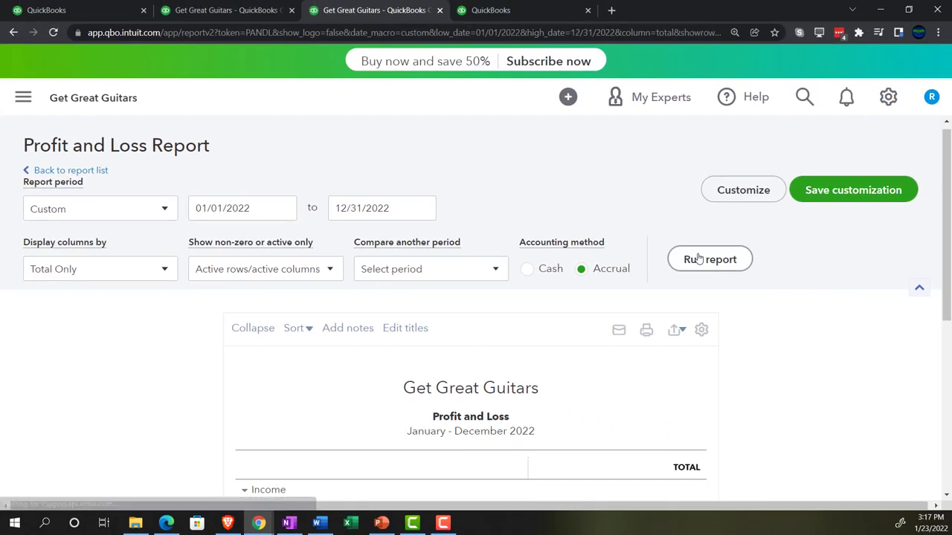
pyautogui.scroll(-3, 699, 259)
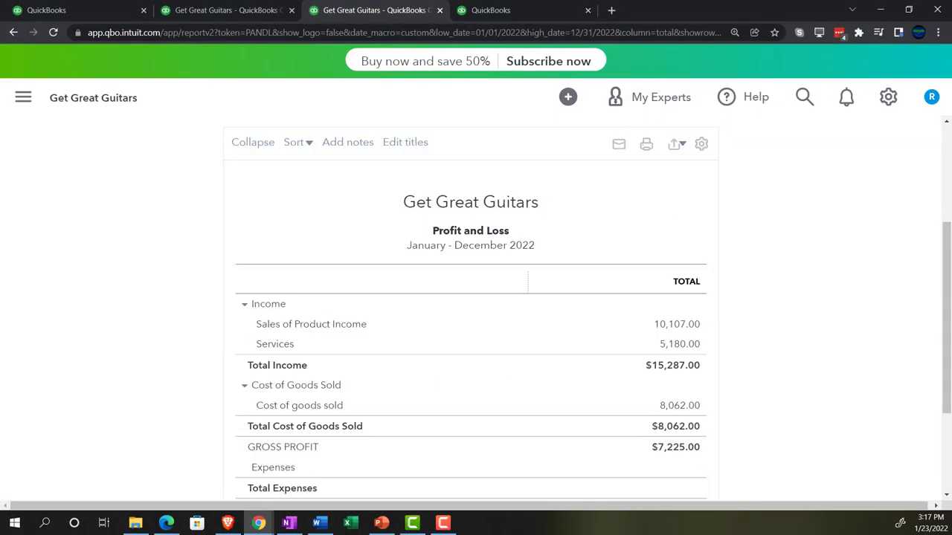
# Step: Find and open the Trial Balance report in the fourth browser tab and collapse the navigation pane
pyautogui.click(516, 11)
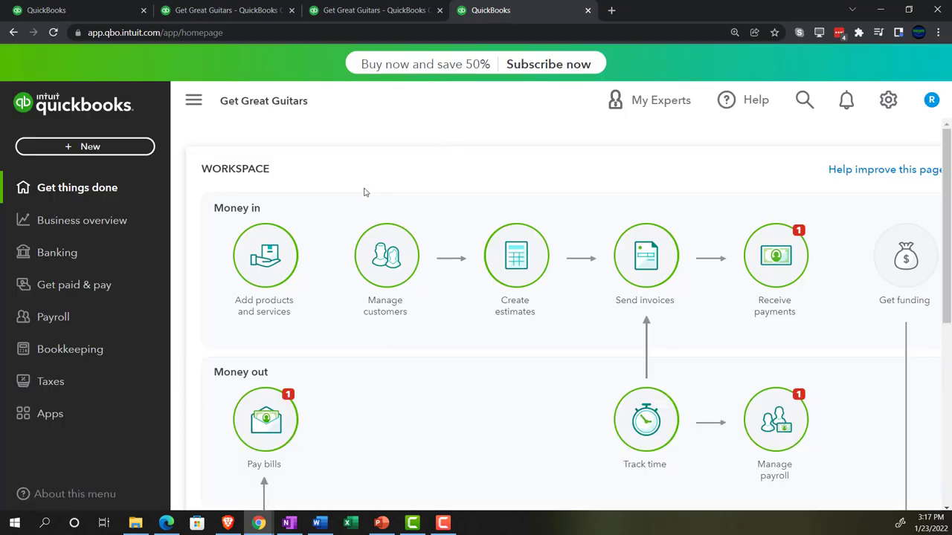
pyautogui.click(90, 223)
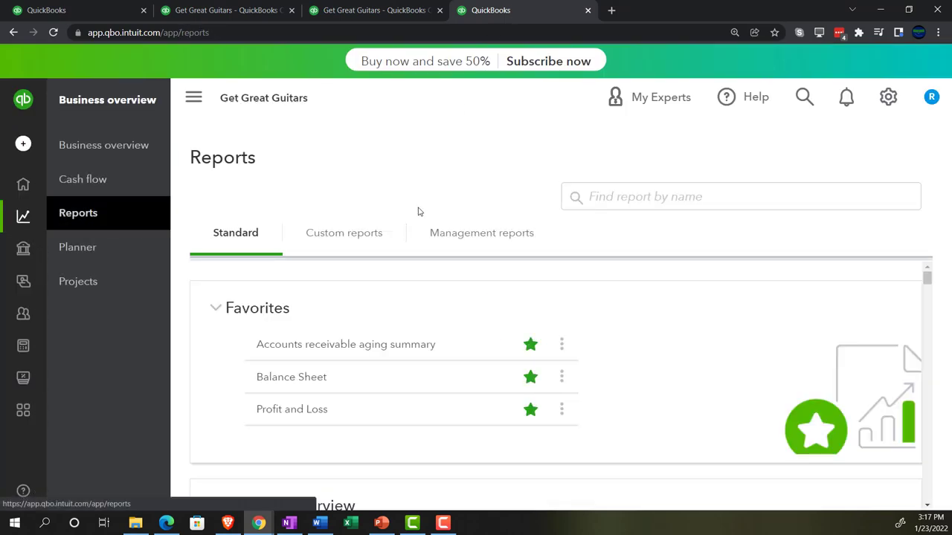
pyautogui.click(639, 197)
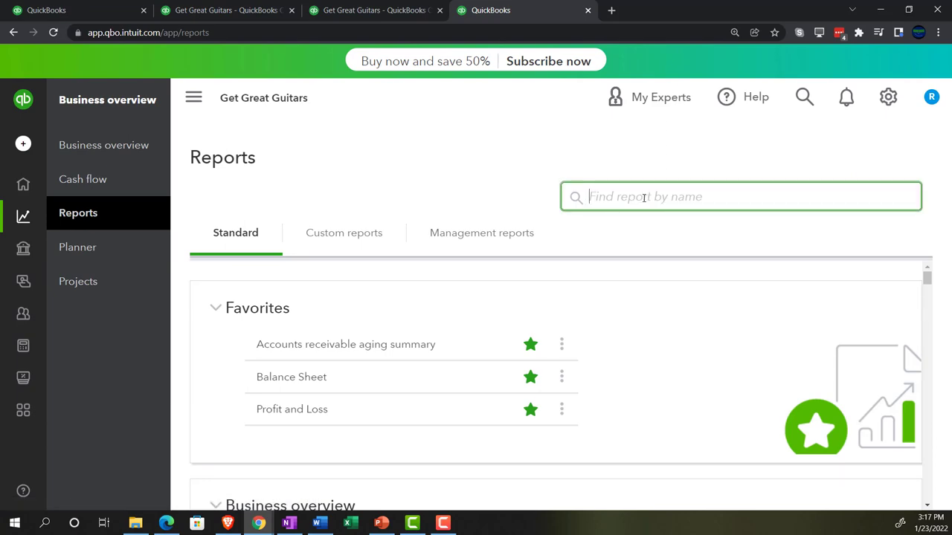
pyautogui.write('Tri')
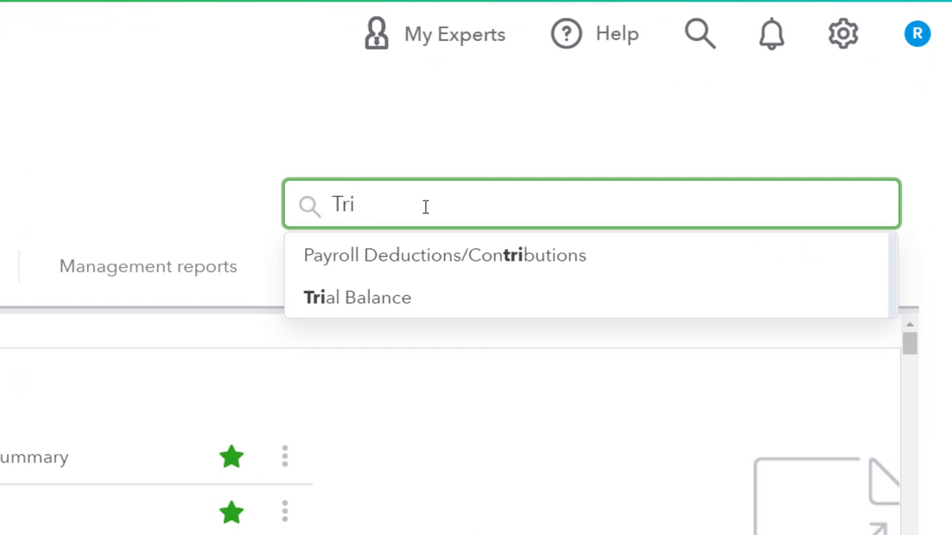
pyautogui.press('Down')
pyautogui.press('Down')
pyautogui.press('Return')
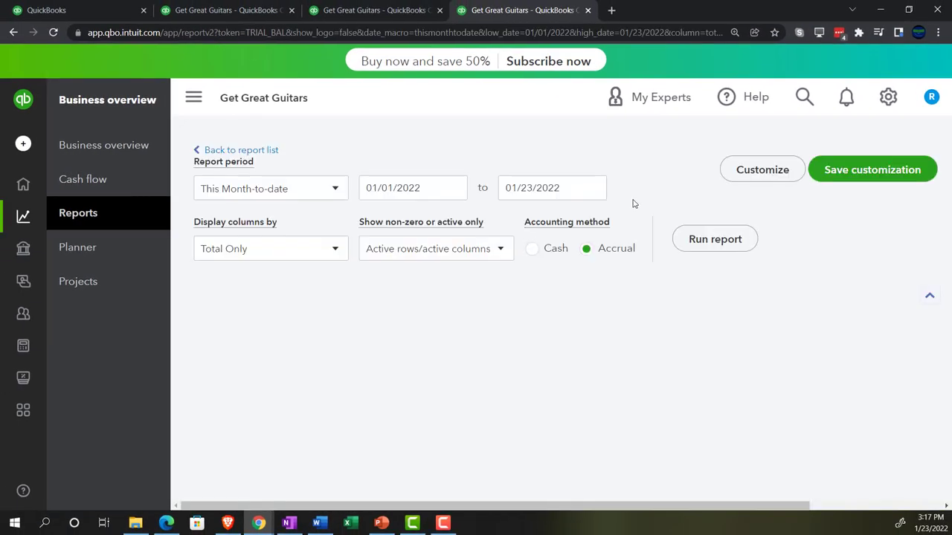
pyautogui.scroll(-2, 634, 203)
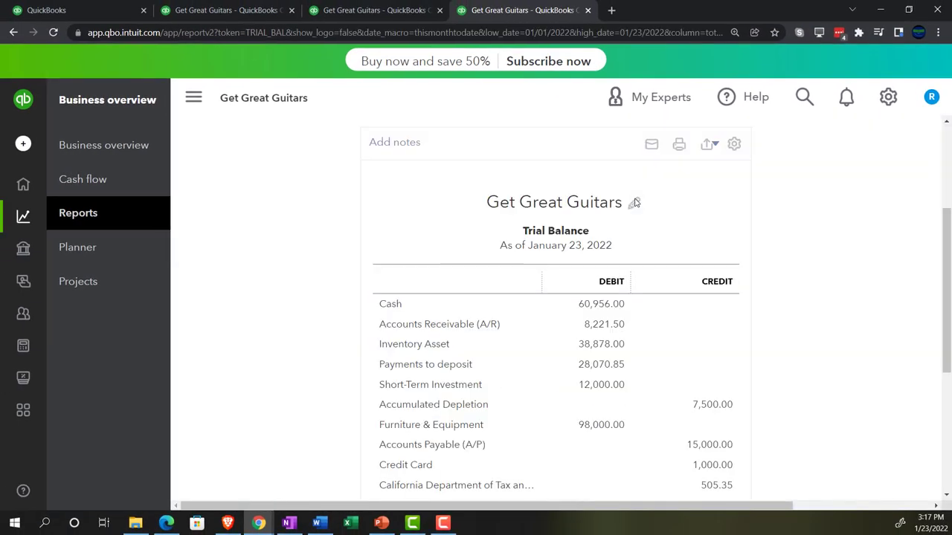
pyautogui.click(194, 102)
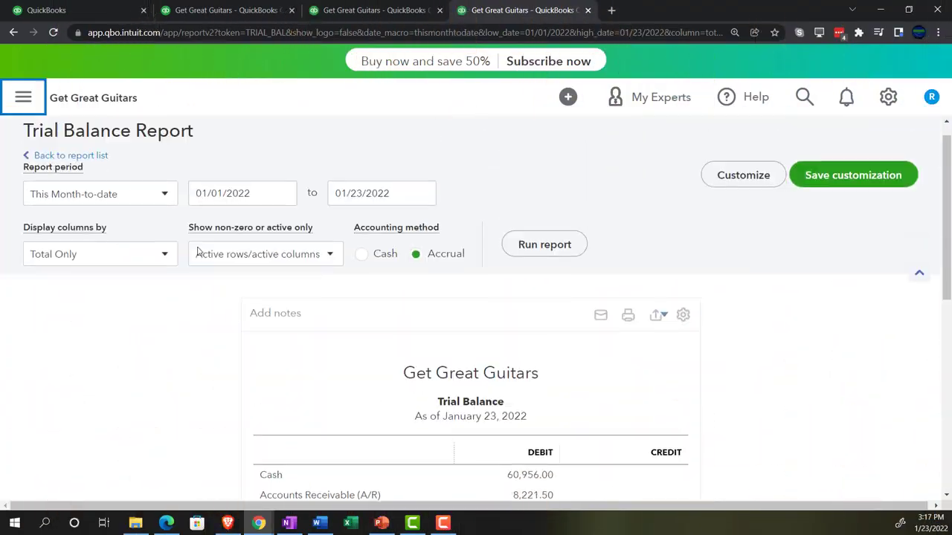
# Step: Set the Trial Balance report period to 01/01/2021 through 12/31/2021
pyautogui.click(281, 215)
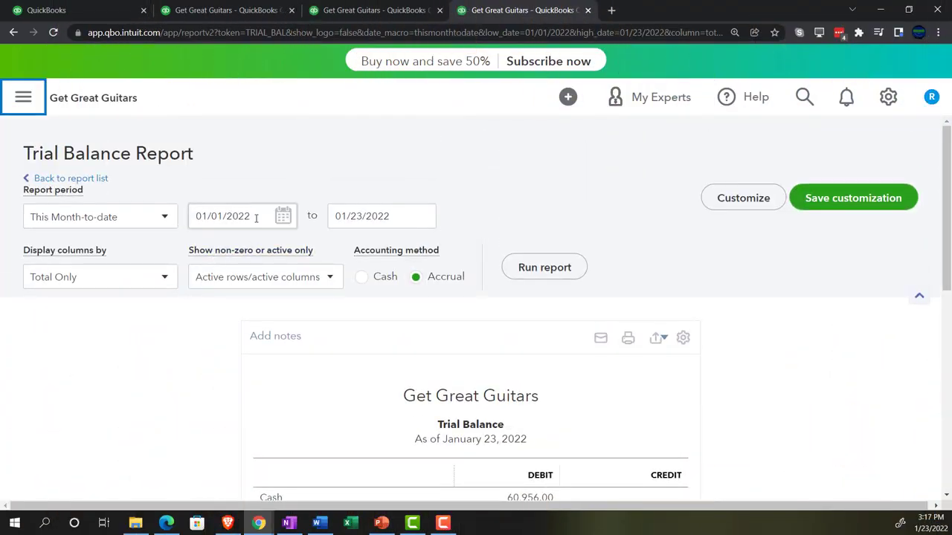
pyautogui.write('01')
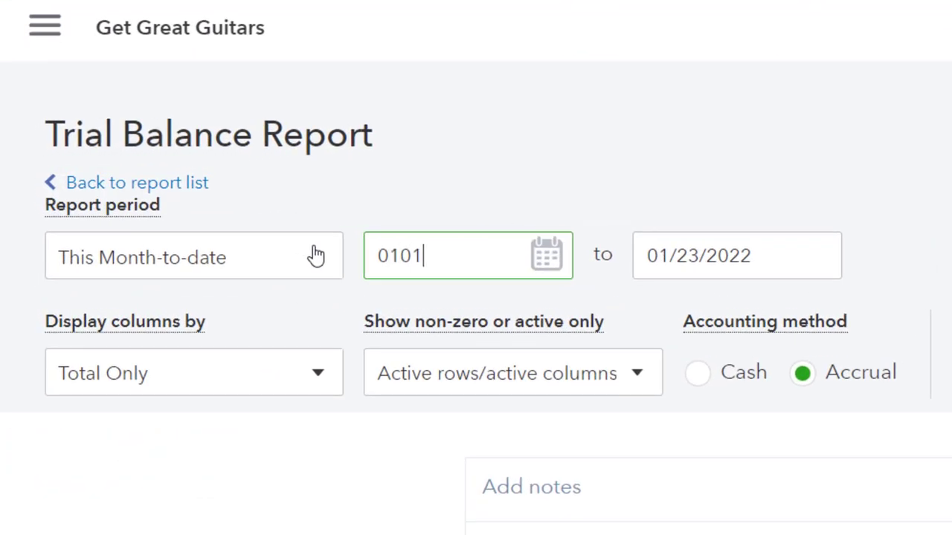
pyautogui.write('/01/2021')
pyautogui.press('Tab')
pyautogui.write('1')
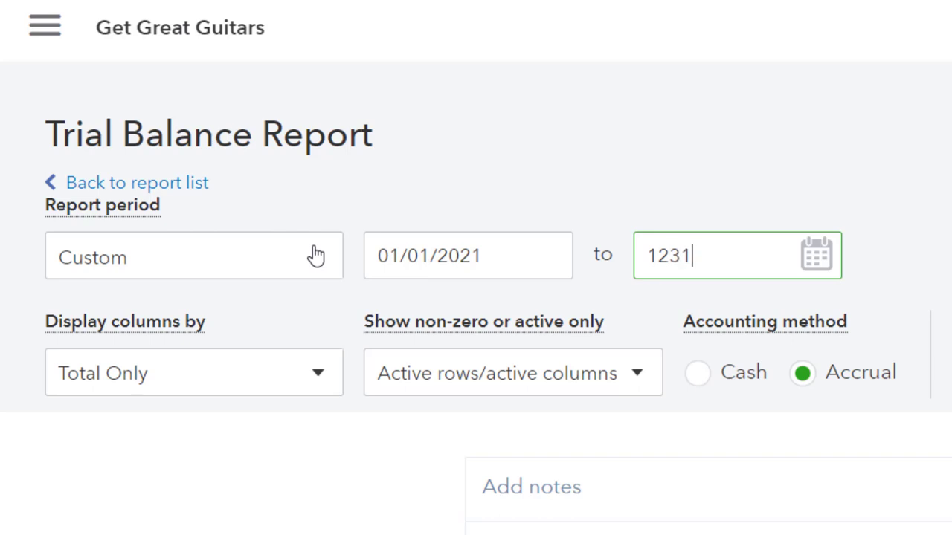
pyautogui.write('2/31/2021')
pyautogui.press('Tab')
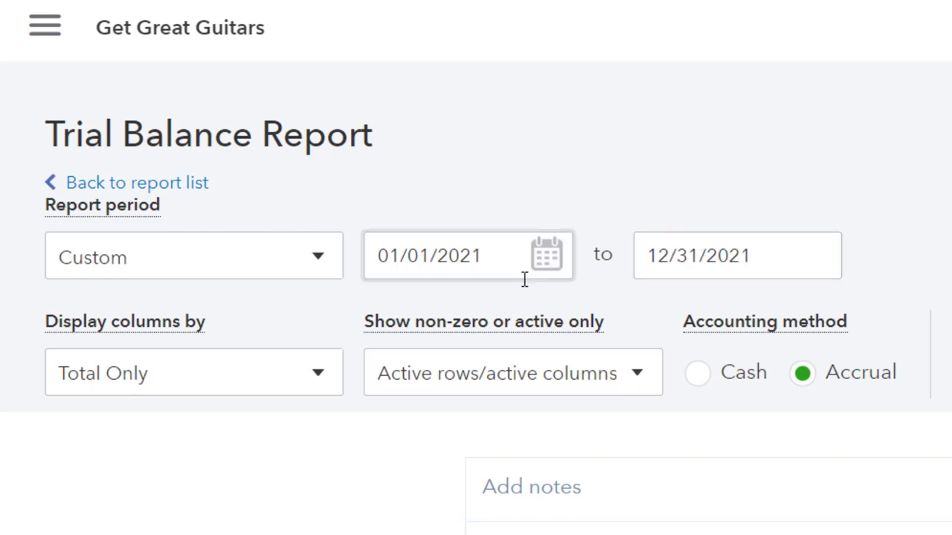
# Step: Set the Trial Balance report period to 01/01/2022 through 12/31/2022 and run the report
pyautogui.click(520, 263)
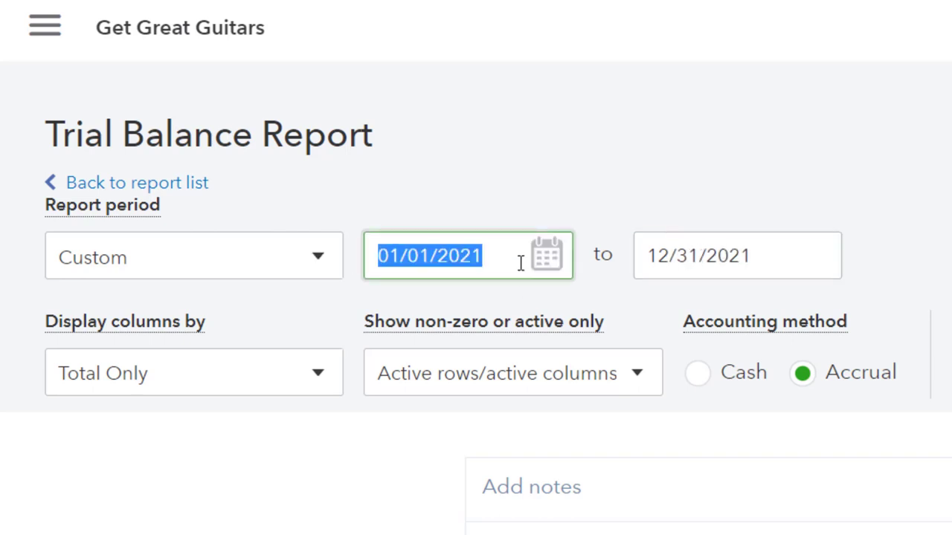
pyautogui.click(521, 263)
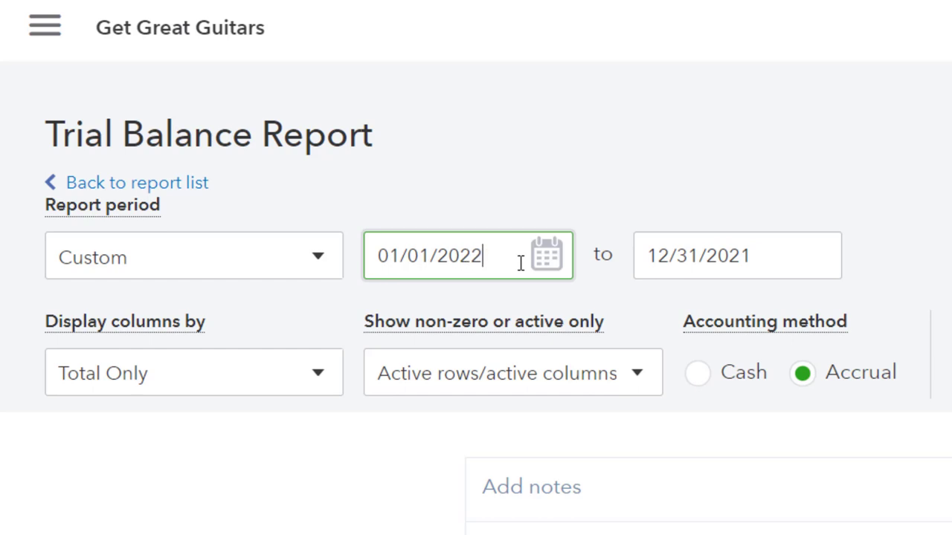
pyautogui.click(795, 265)
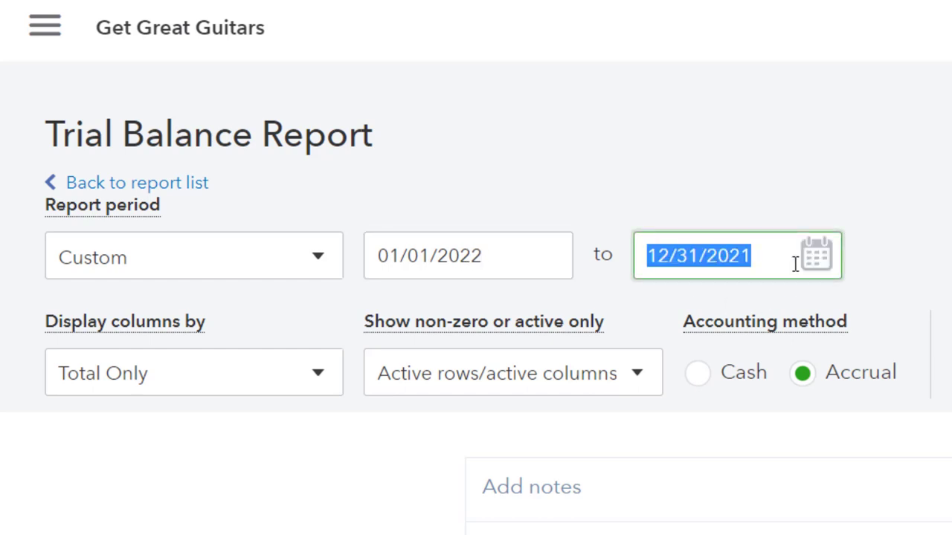
pyautogui.click(794, 265)
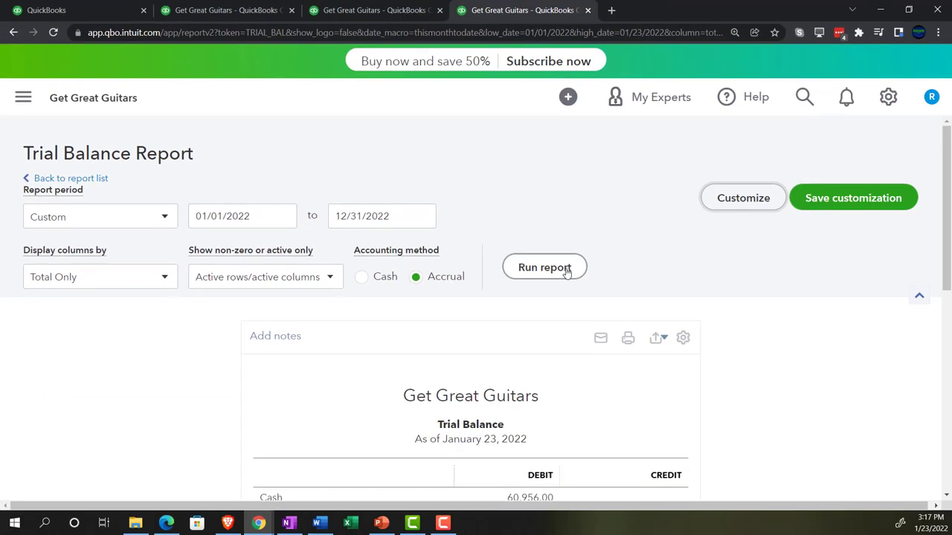
pyautogui.click(567, 272)
pyautogui.scroll(-3, 566, 273)
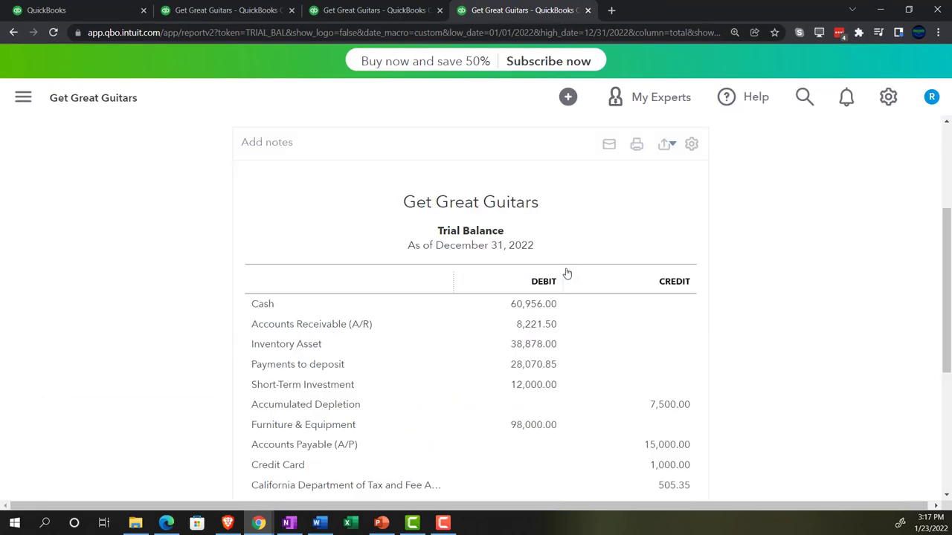
# Step: Return to the Balance Sheet report in the second browser tab and examine its current asset accounts
pyautogui.click(377, 10)
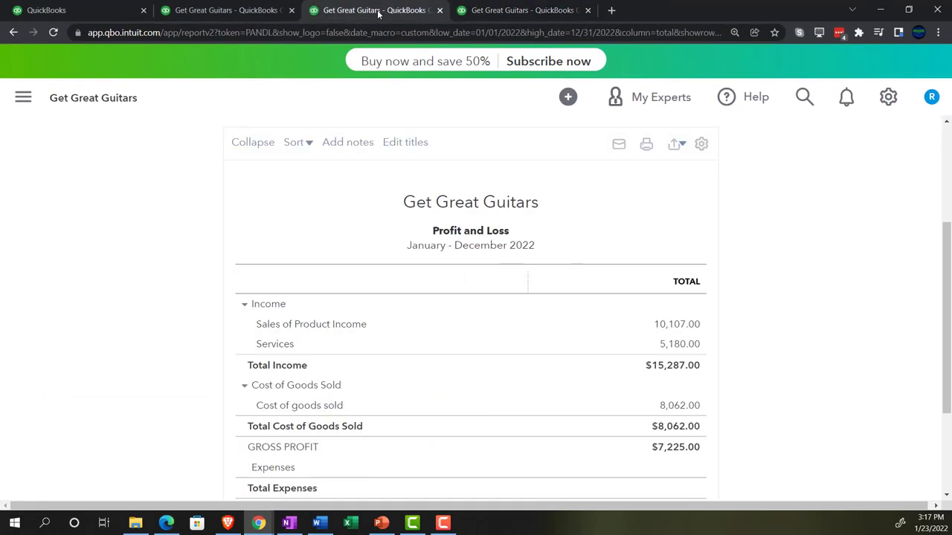
pyautogui.click(232, 7)
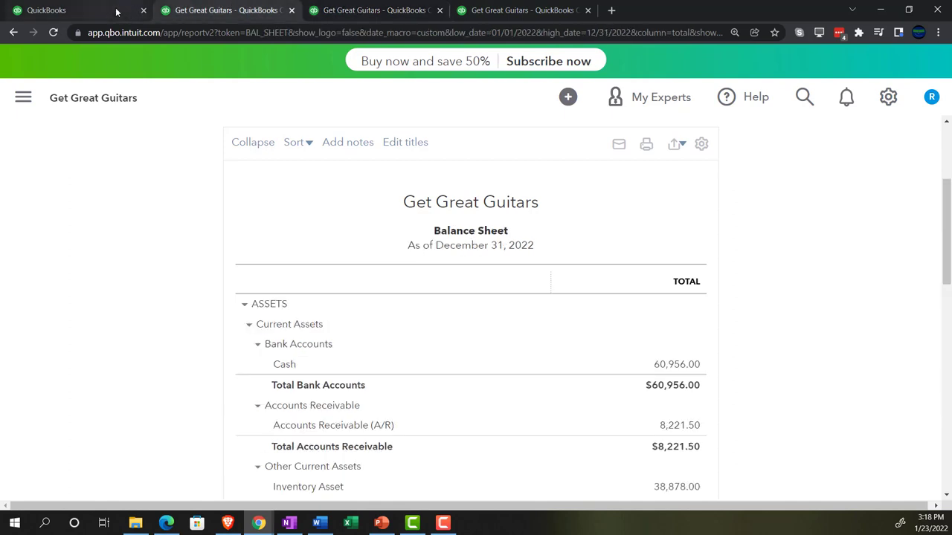
pyautogui.moveTo(116, 11)
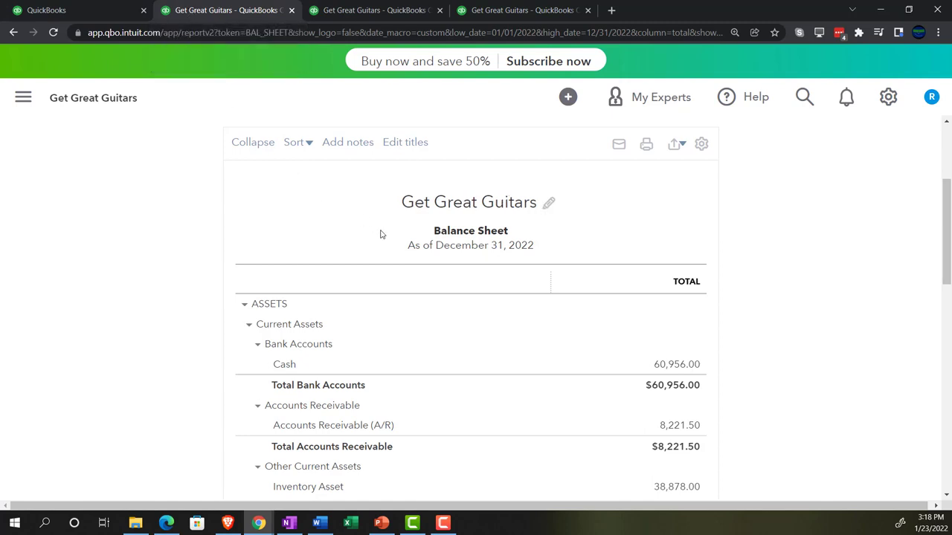
pyautogui.hotkey('ctrl', '+')
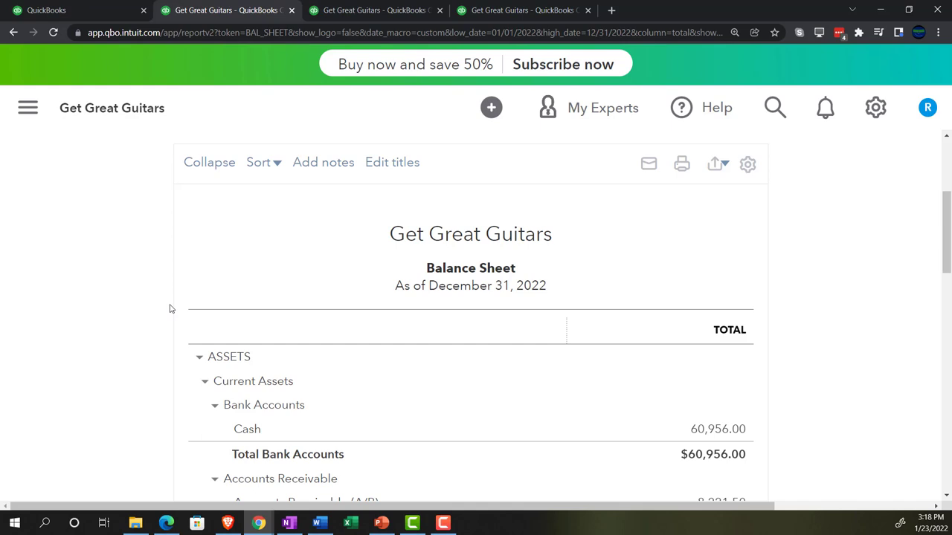
pyautogui.scroll(-2, 169, 309)
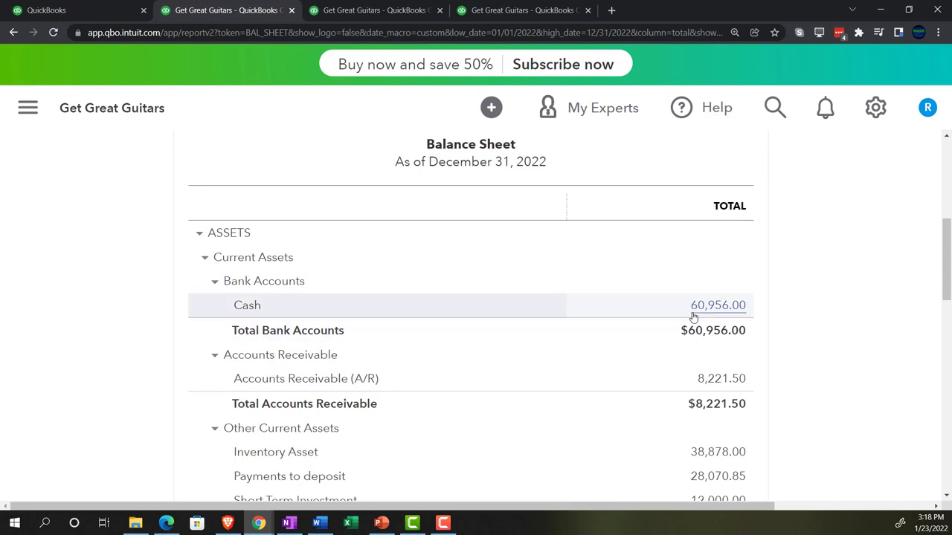
pyautogui.scroll(-2, 693, 318)
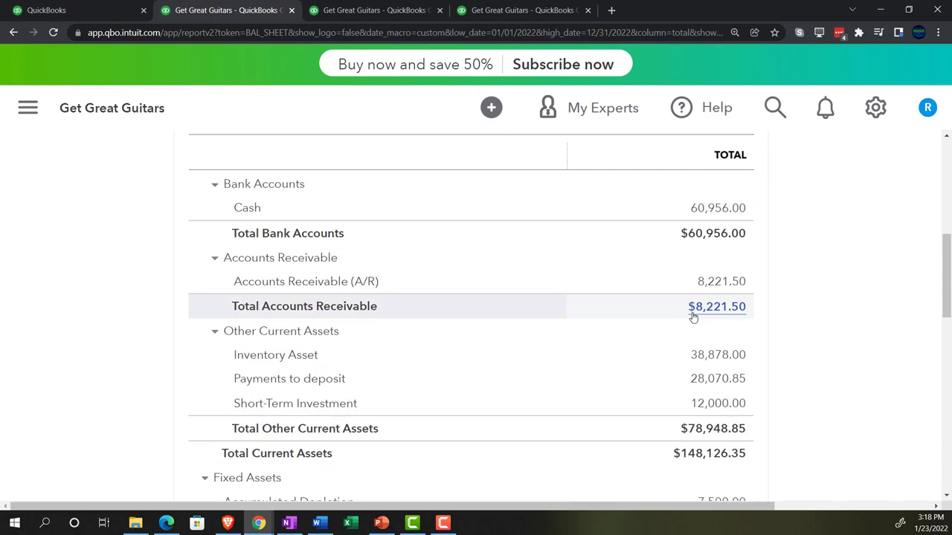
pyautogui.scroll(-1, 693, 318)
pyautogui.scroll(1, 693, 318)
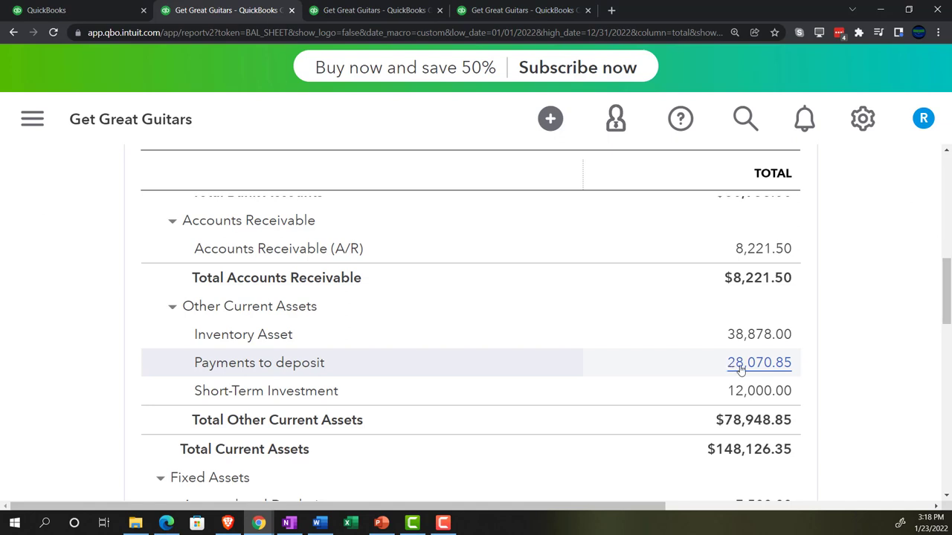
# Step: Open the transaction detail behind the Payments to deposit balance and examine its payments and sales receipts
pyautogui.click(740, 369)
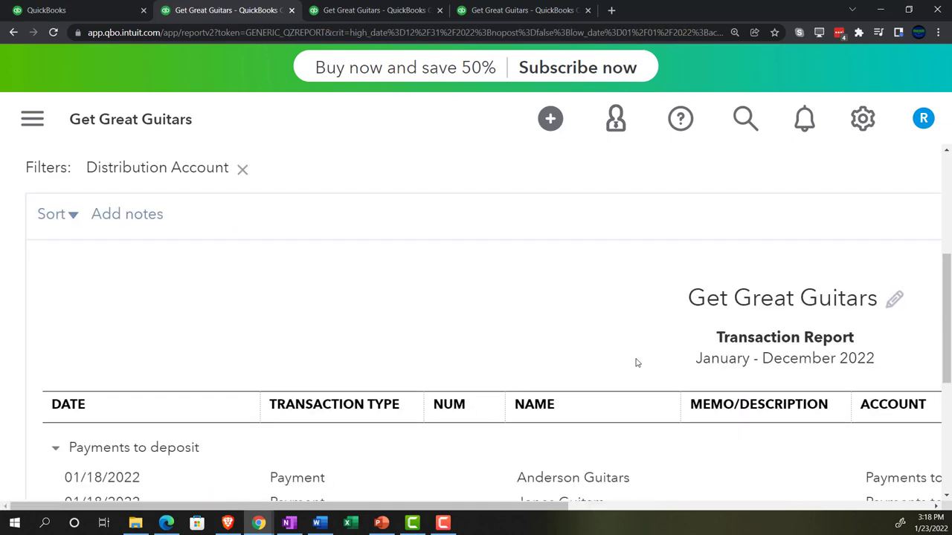
pyautogui.hotkey('ctrl', '-')
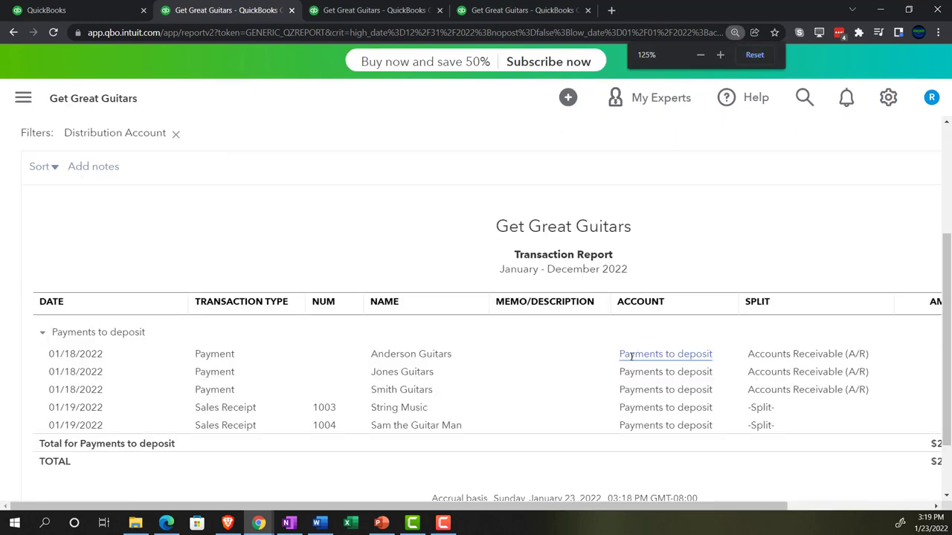
pyautogui.hotkey('ctrl', '-')
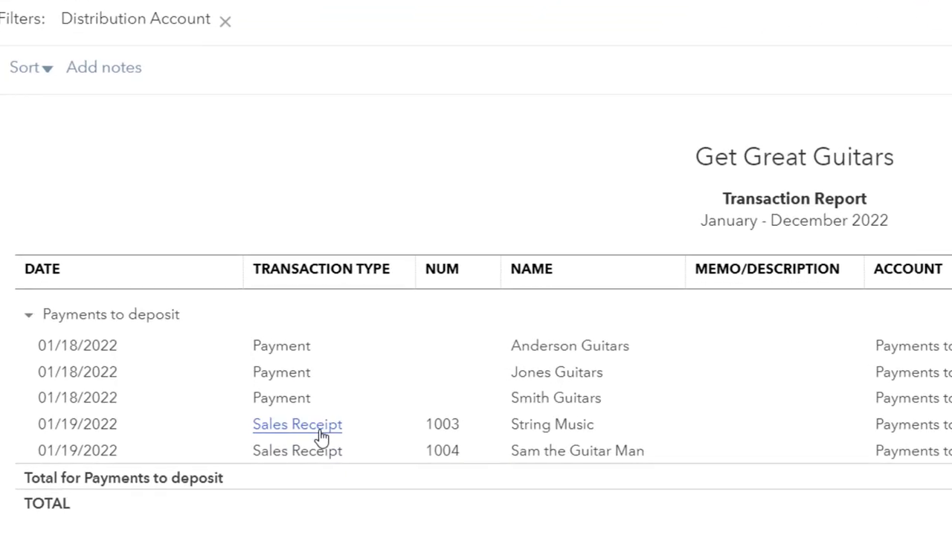
pyautogui.scroll(4, 319, 435)
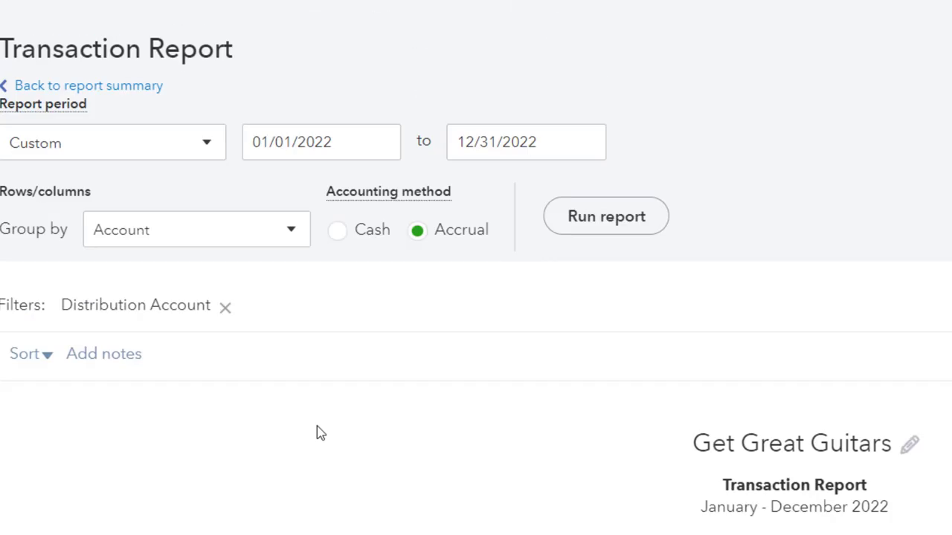
# Step: Return from the transaction detail to the Balance Sheet summary and review Other Current Assets and Fixed Assets
pyautogui.click(136, 88)
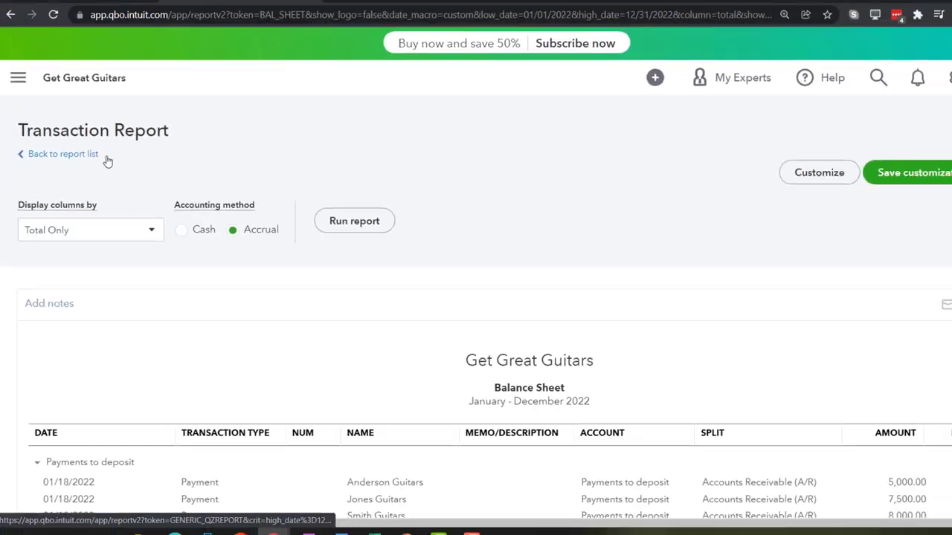
pyautogui.scroll(-5, 159, 283)
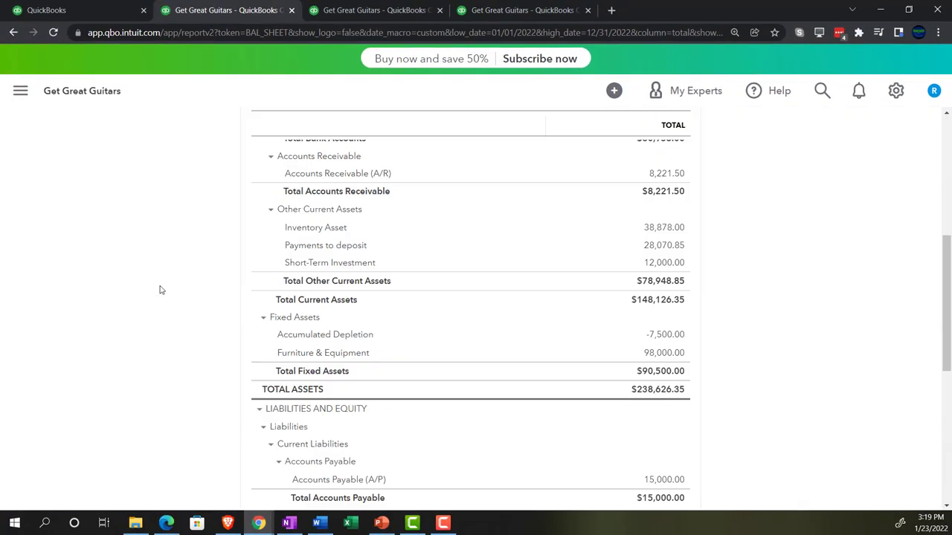
pyautogui.hotkey('ctrl', '+')
pyautogui.hotkey('ctrl', '+')
pyautogui.hotkey('ctrl', '+')
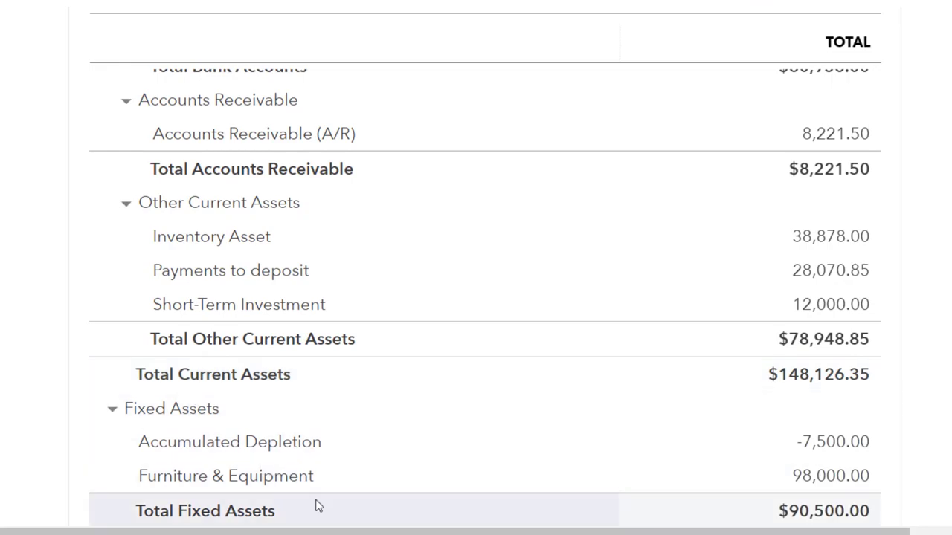
# Step: Switch to OneNote to examine how customer payments and sales receipts flow into Record Deposits, and return to the PowerPoint title slide
pyautogui.click(380, 524)
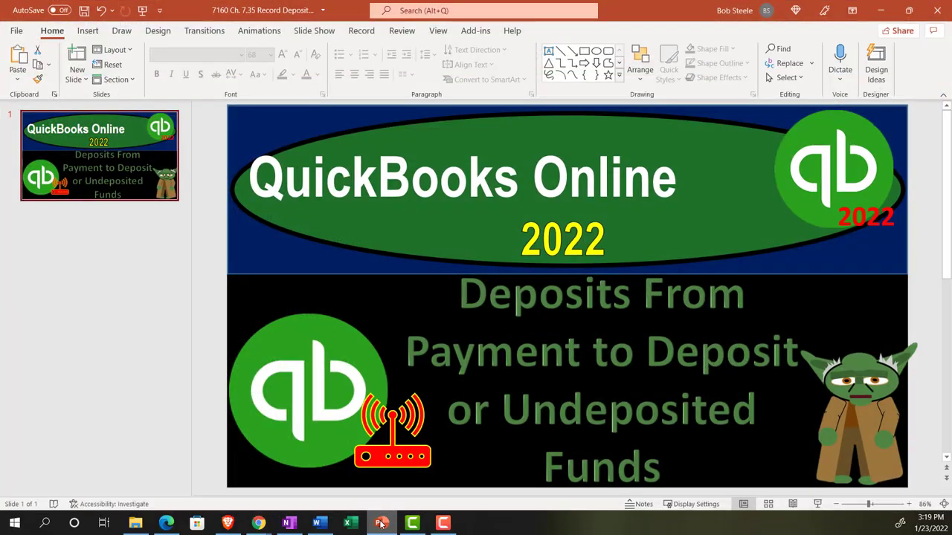
pyautogui.click(381, 523)
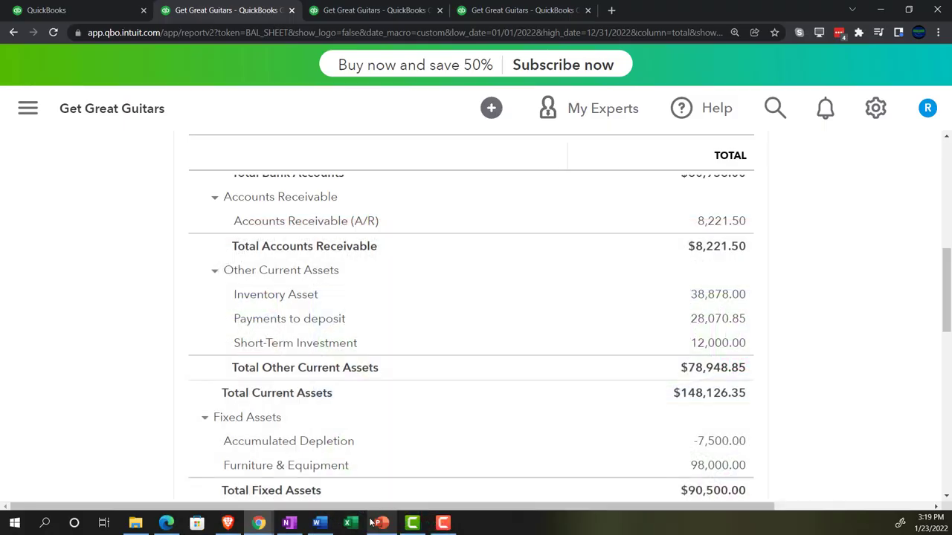
pyautogui.click(288, 525)
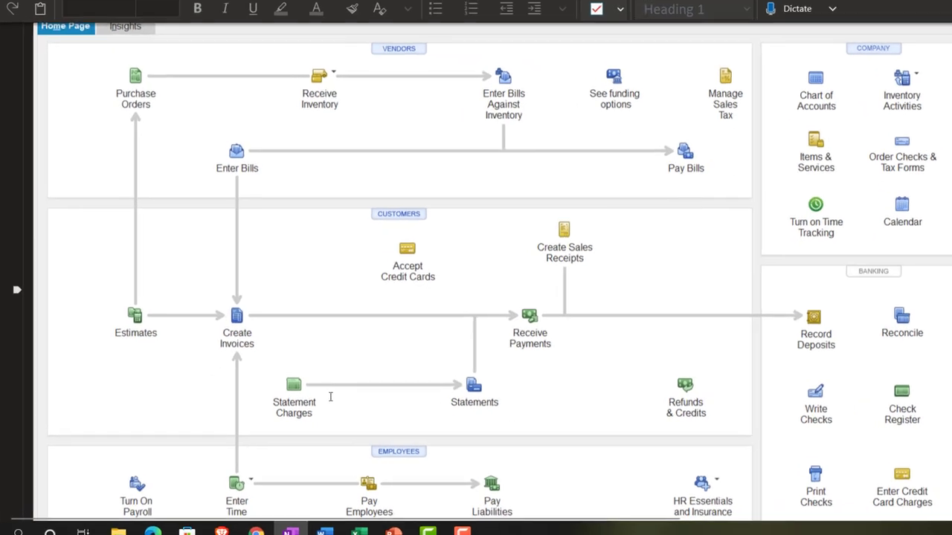
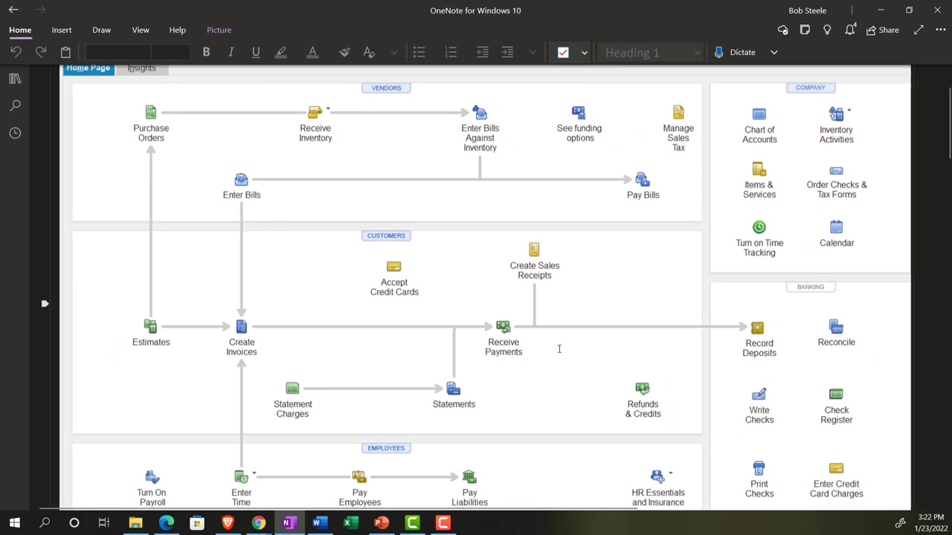
pyautogui.click(380, 524)
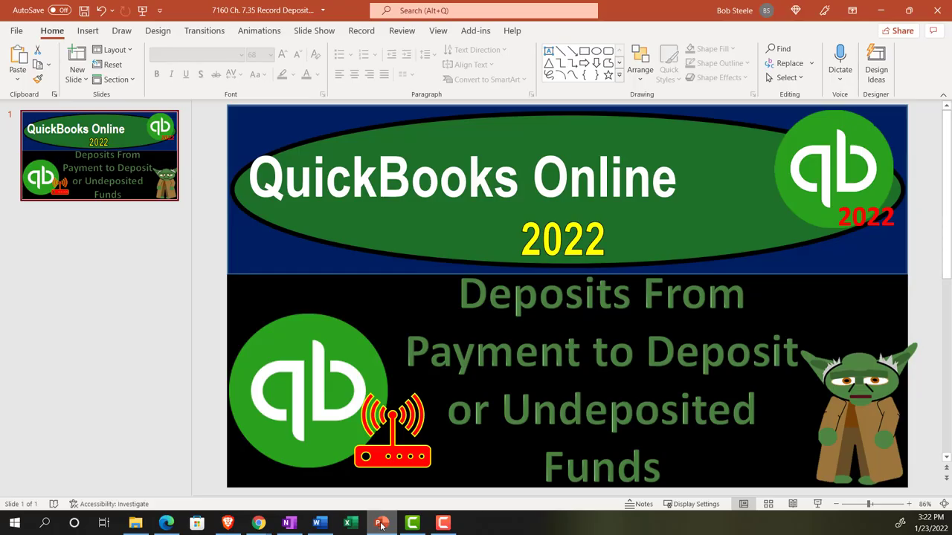
# Step: Pass through OneNote to the QuickBooks Balance Sheet in Chrome and review its bank, receivable and Other Current Assets accounts
pyautogui.click(288, 524)
pyautogui.moveTo(259, 524)
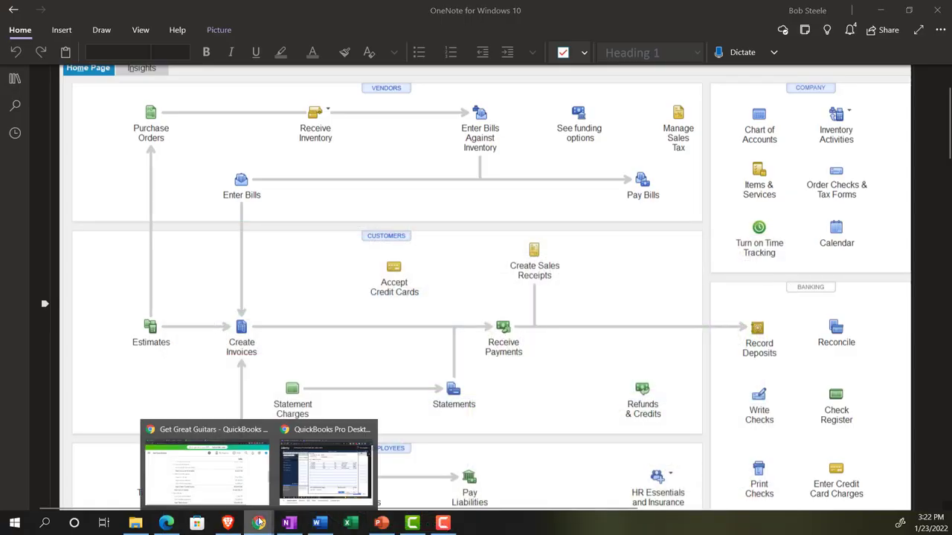
pyautogui.click(201, 465)
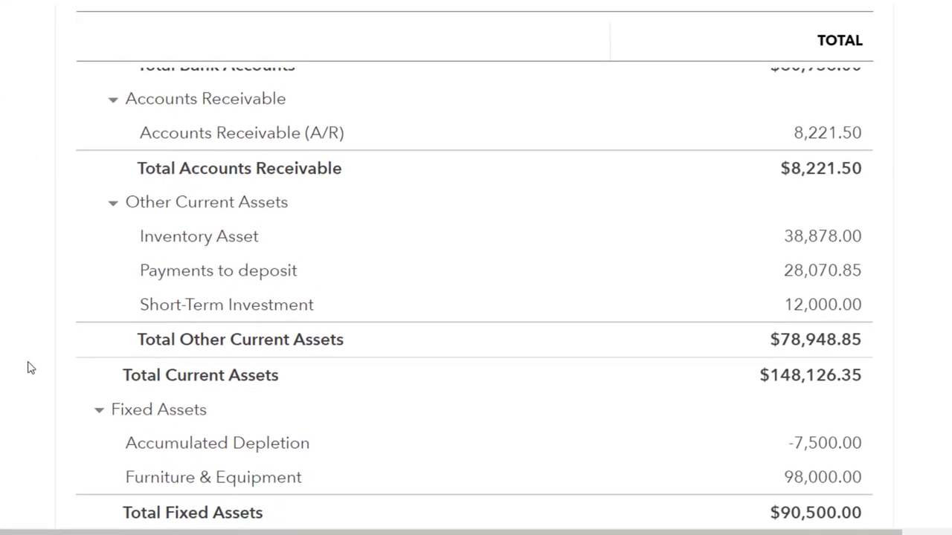
pyautogui.scroll(1, 28, 365)
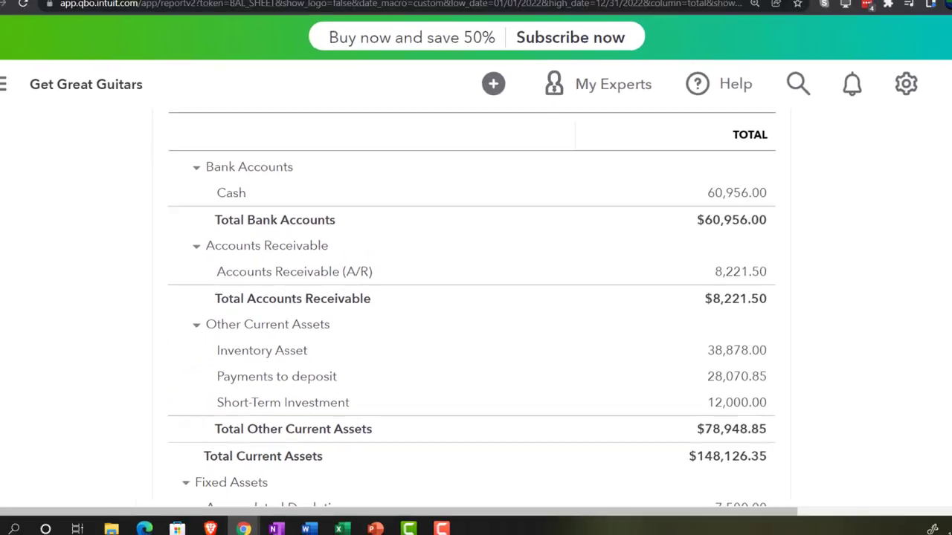
# Step: Start a new bank deposit from the QuickBooks home page in the first browser tab, with Cash as the deposit account
pyautogui.click(88, 11)
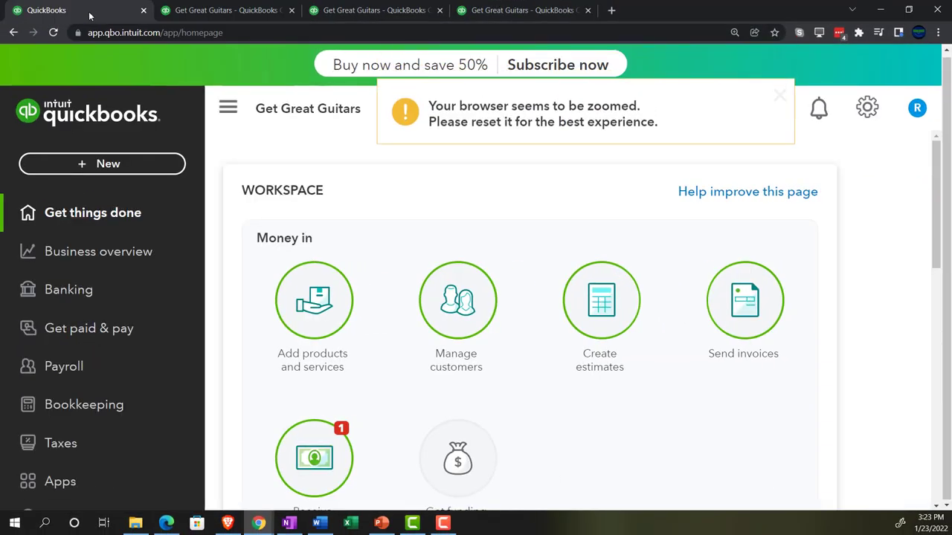
pyautogui.hotkey('ctrl', '-')
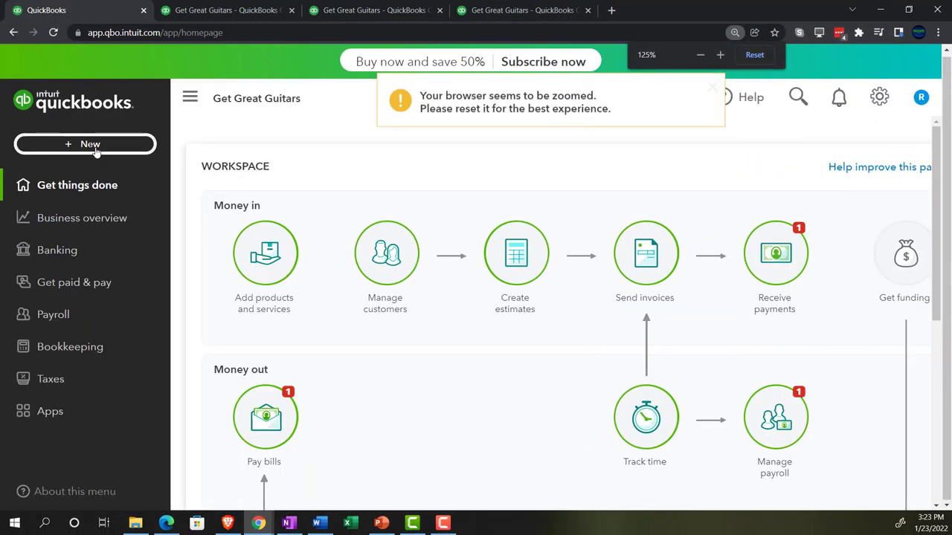
pyautogui.click(98, 149)
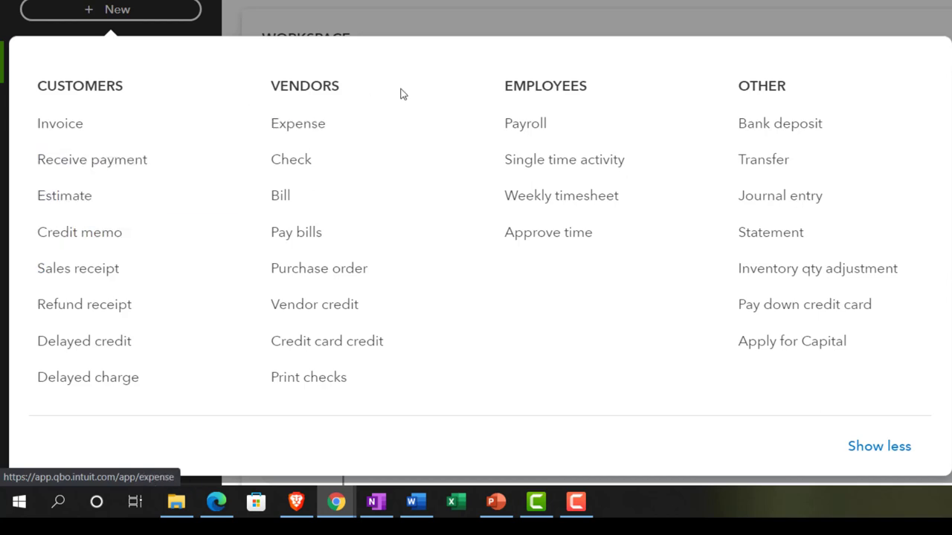
pyautogui.click(766, 126)
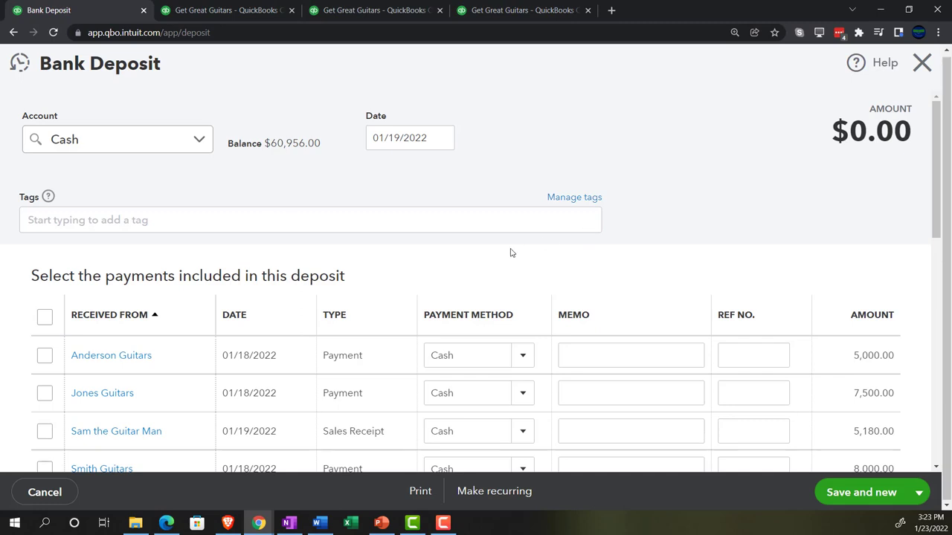
pyautogui.click(200, 139)
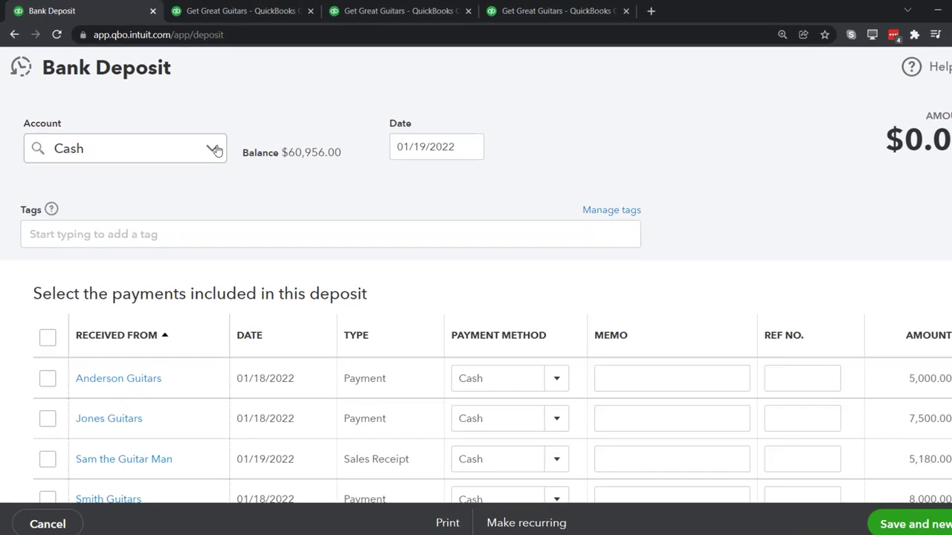
pyautogui.click(272, 187)
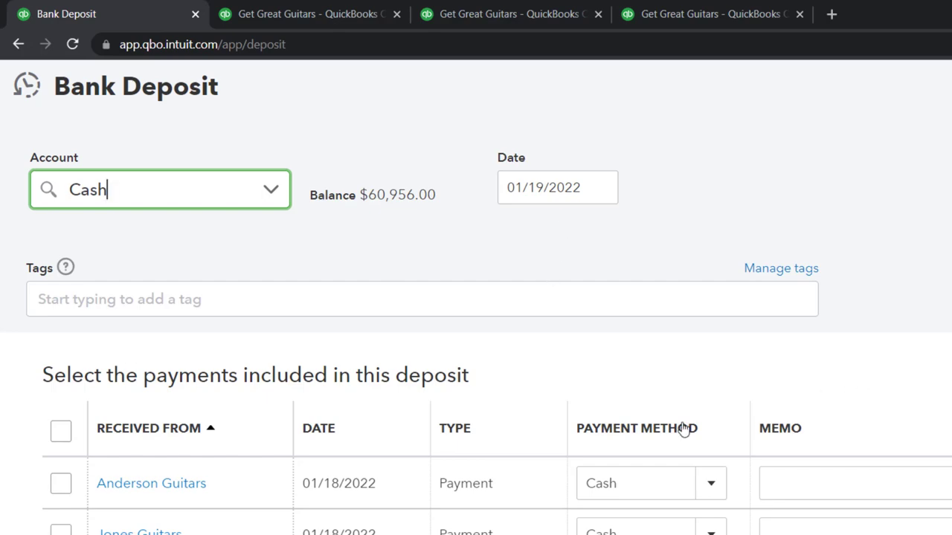
# Step: Include the 01/19/2022 sales receipts from String Music and Sam the Guitar Man in the deposit
pyautogui.scroll(-5, 627, 394)
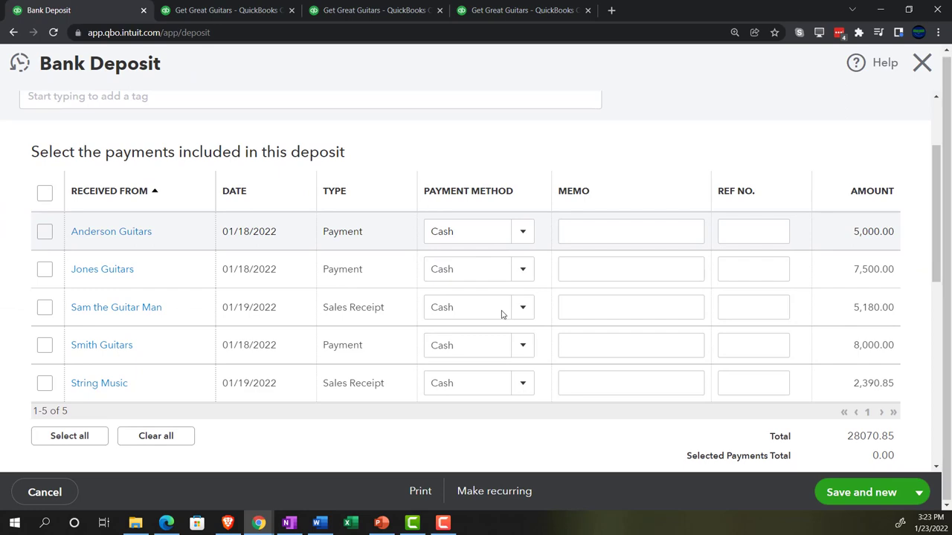
pyautogui.scroll(-1, 502, 313)
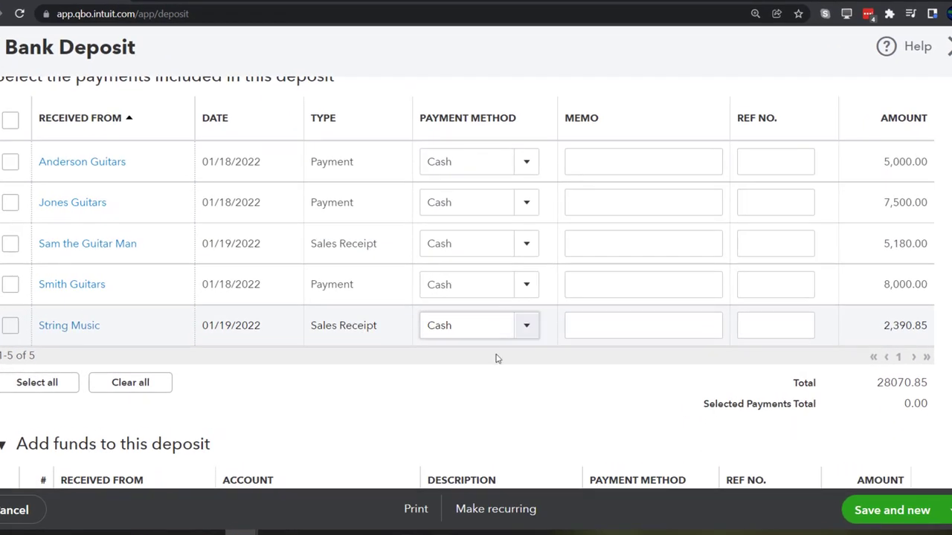
pyautogui.click(11, 325)
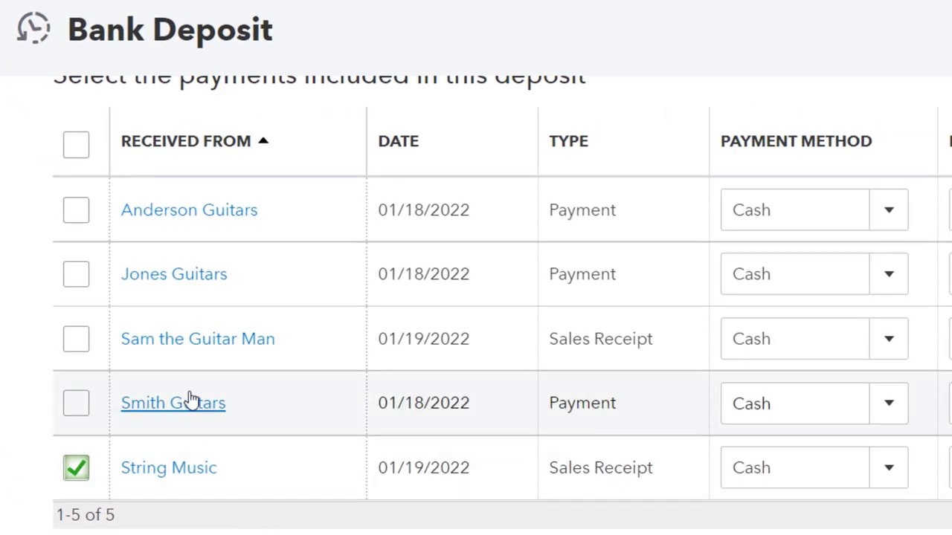
pyautogui.click(84, 341)
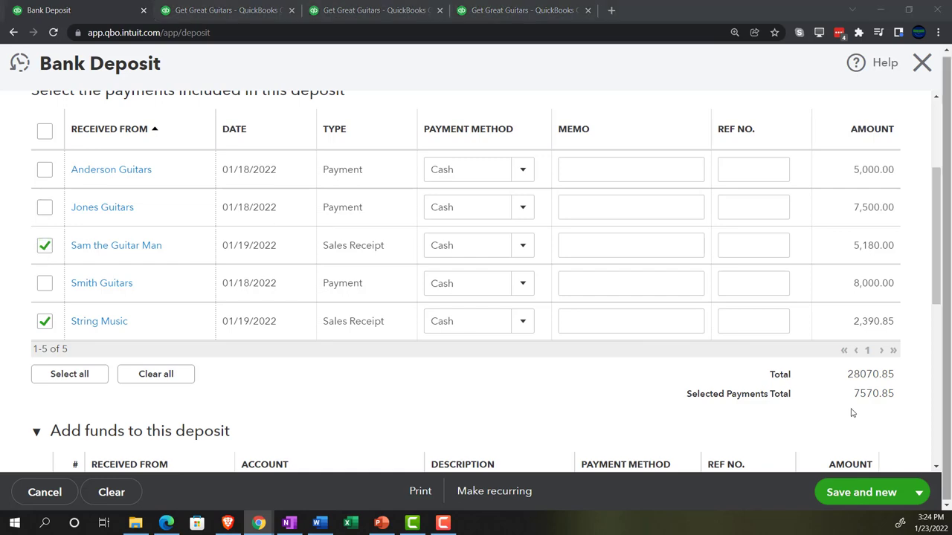
# Step: Set the bank deposit date to 01/20/2022, then save and close the deposit
pyautogui.scroll(3, 357, 394)
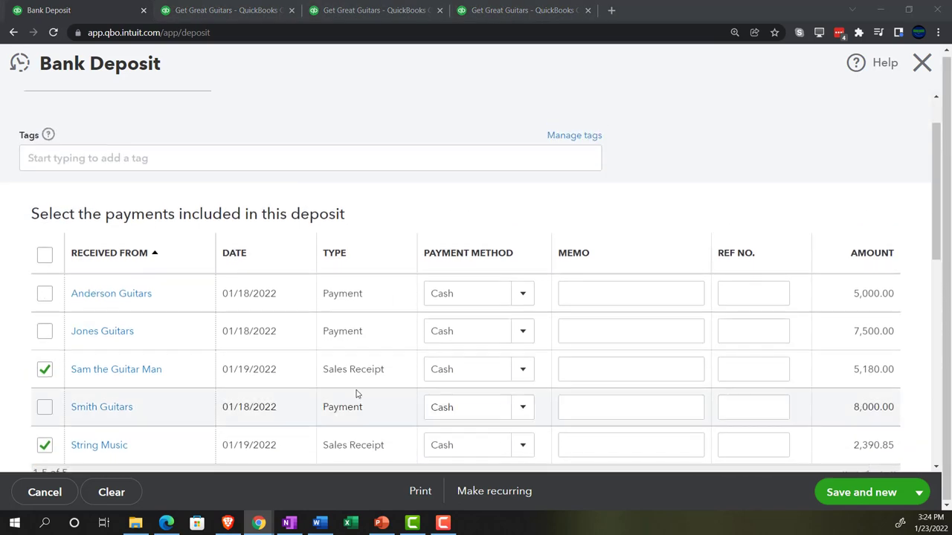
pyautogui.click(423, 137)
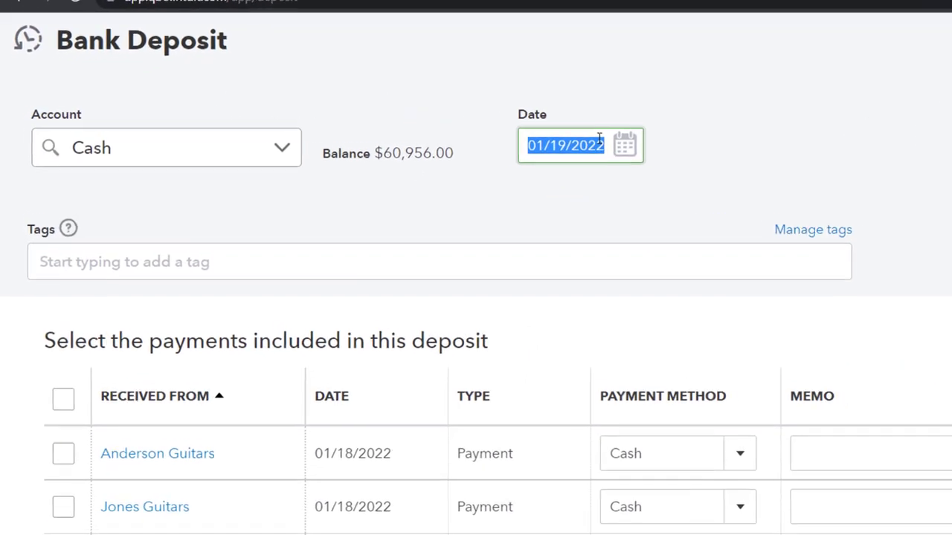
pyautogui.press('+')
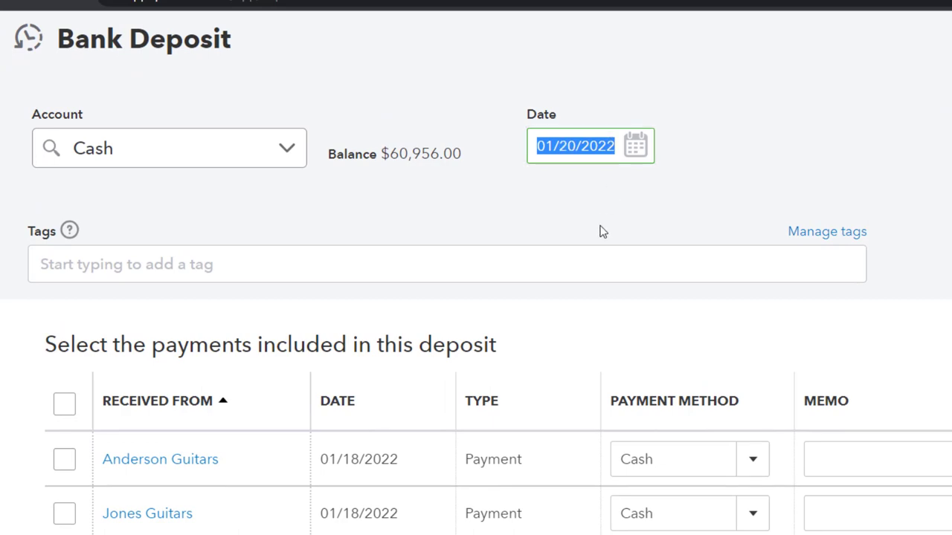
pyautogui.scroll(-2, 604, 232)
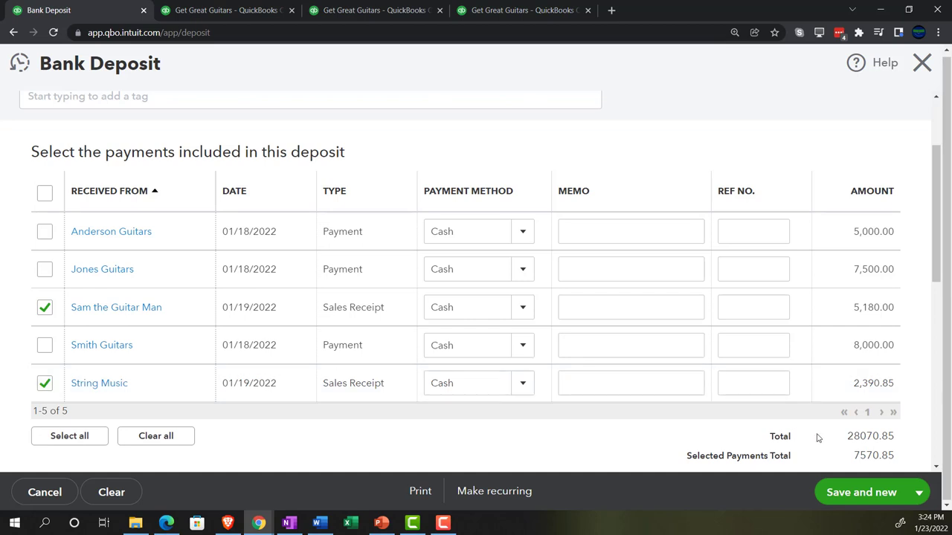
pyautogui.scroll(-1, 817, 438)
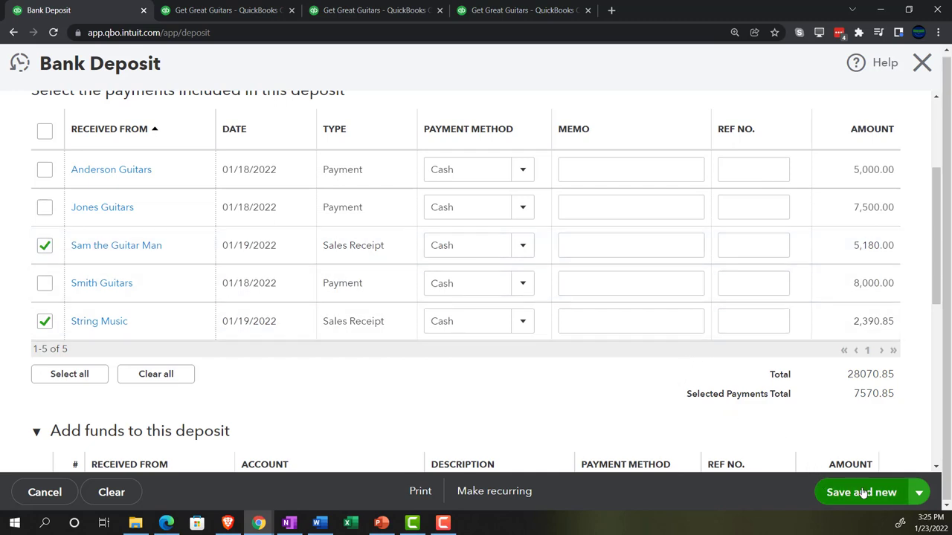
pyautogui.click(918, 493)
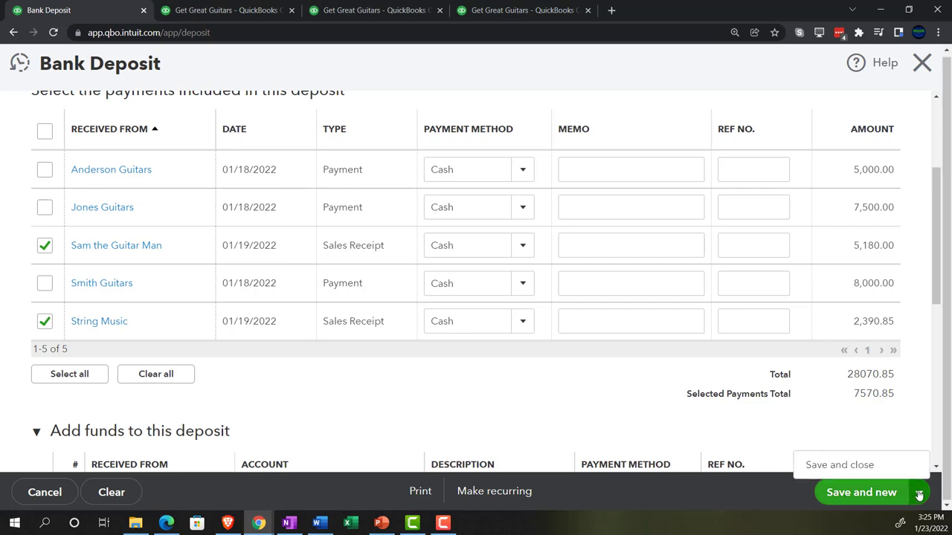
pyautogui.click(876, 467)
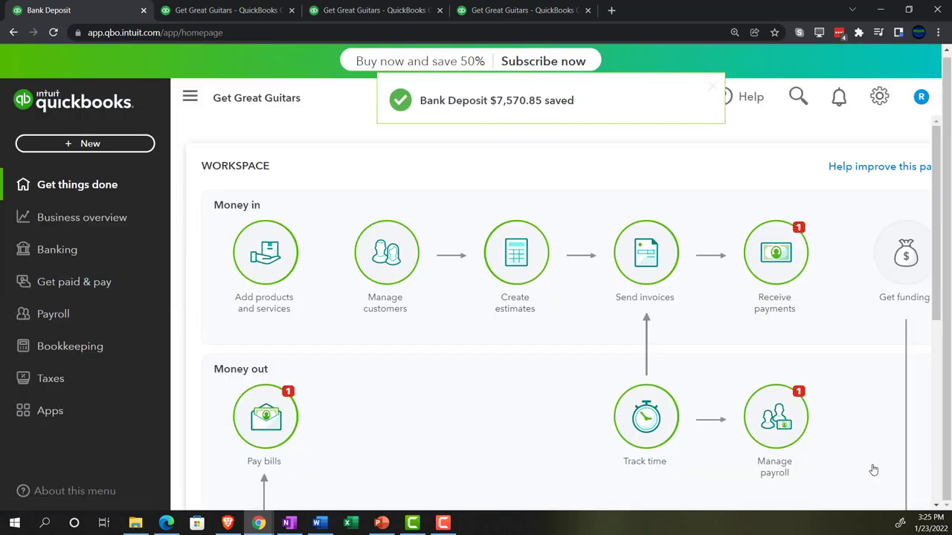
# Step: Return to the Balance Sheet in the second browser tab, open the Cash balance's transaction detail and examine its 2022 entries
pyautogui.click(241, 7)
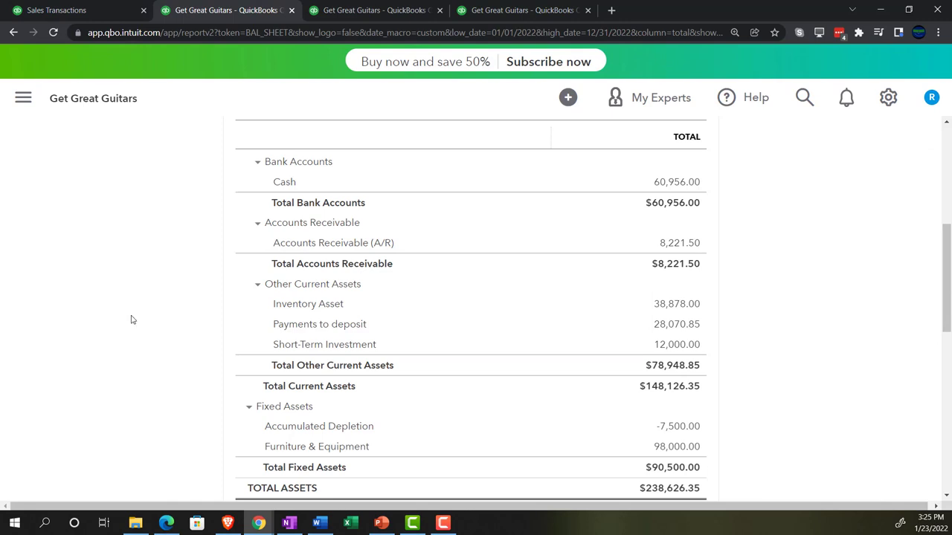
pyautogui.hotkey('ctrl', '+')
pyautogui.hotkey('ctrl', '+')
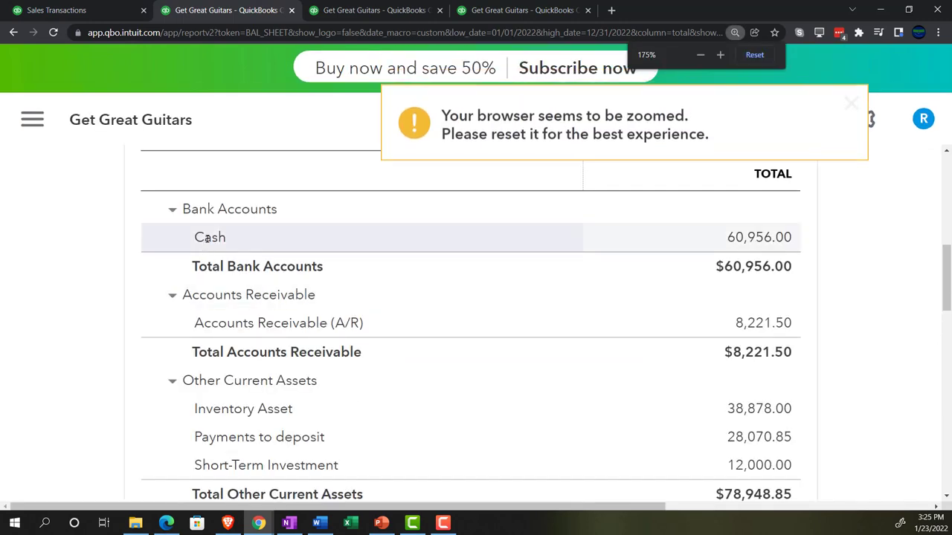
pyautogui.click(744, 238)
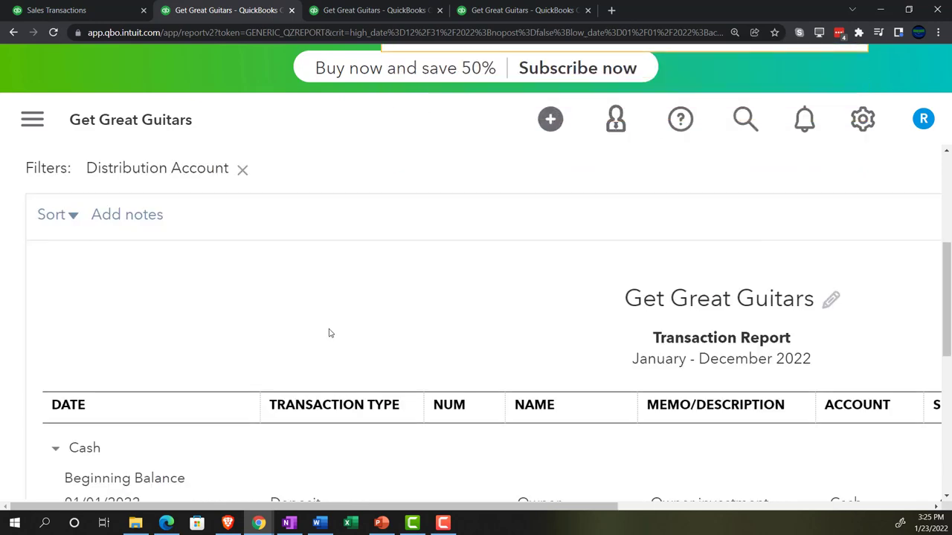
pyautogui.hotkey('ctrl', '-')
pyautogui.hotkey('ctrl', '-')
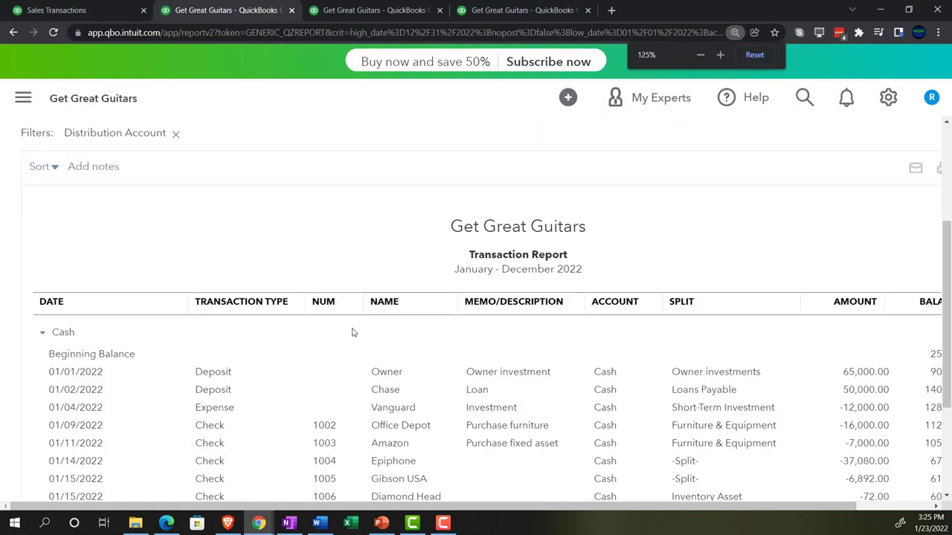
pyautogui.scroll(-2, 354, 333)
pyautogui.scroll(-1, 353, 333)
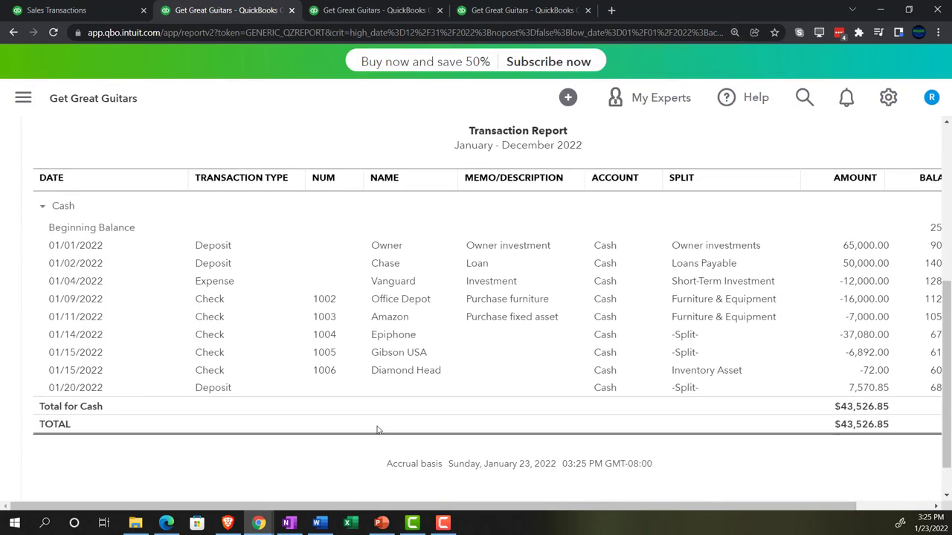
# Step: Open the 01/20/2022 deposit from the Cash transaction report, review its included sales receipts and close it
pyautogui.click(855, 392)
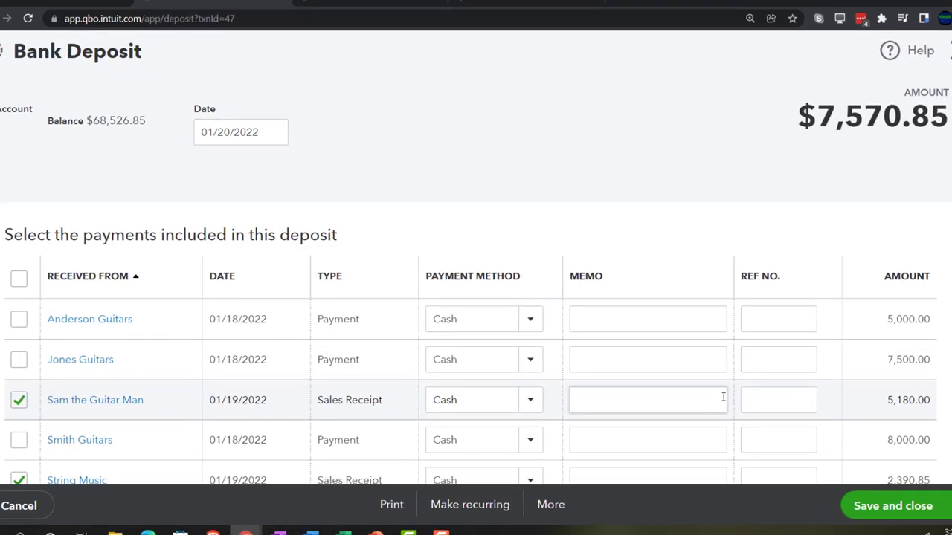
pyautogui.scroll(-2, 357, 388)
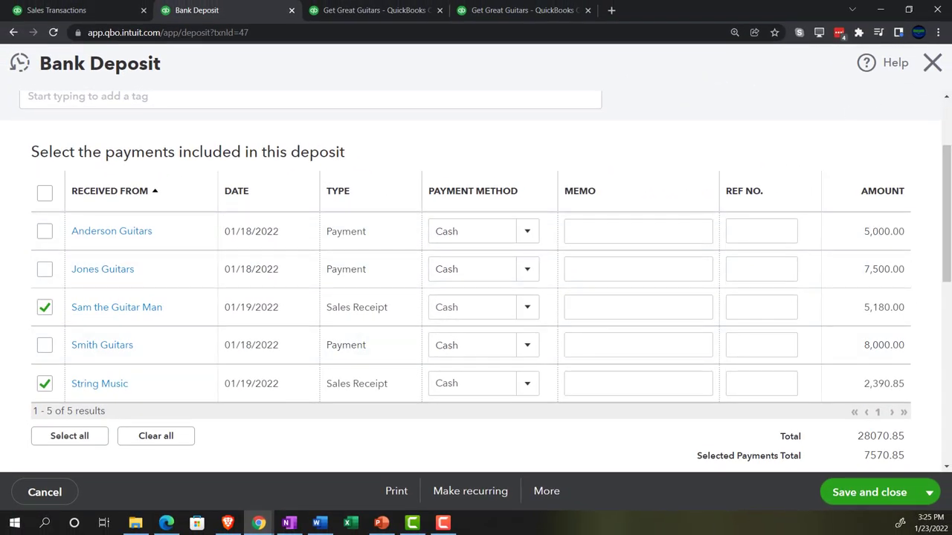
pyautogui.click(934, 64)
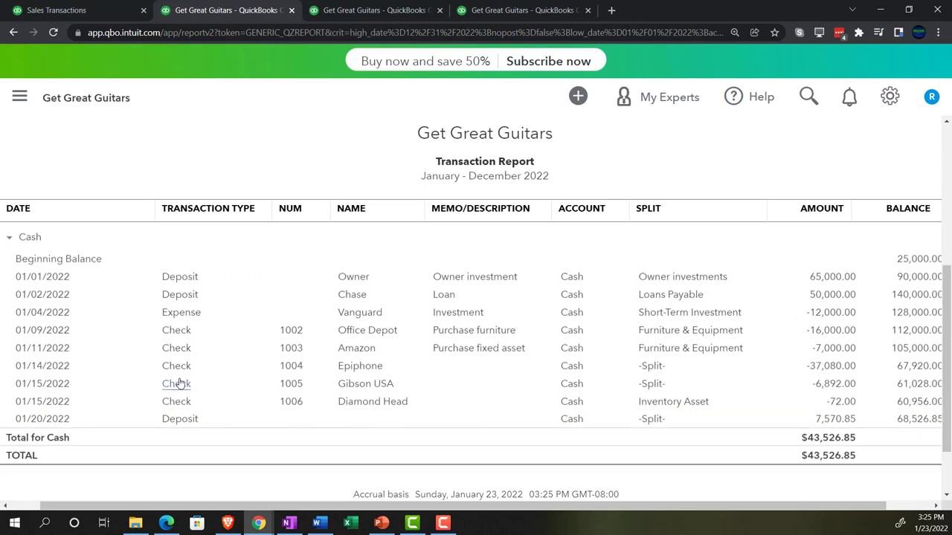
# Step: Return from the Cash detail to the Balance Sheet summary and review the Cash and Payments to deposit balances
pyautogui.scroll(3, 82, 368)
pyautogui.scroll(2, 82, 369)
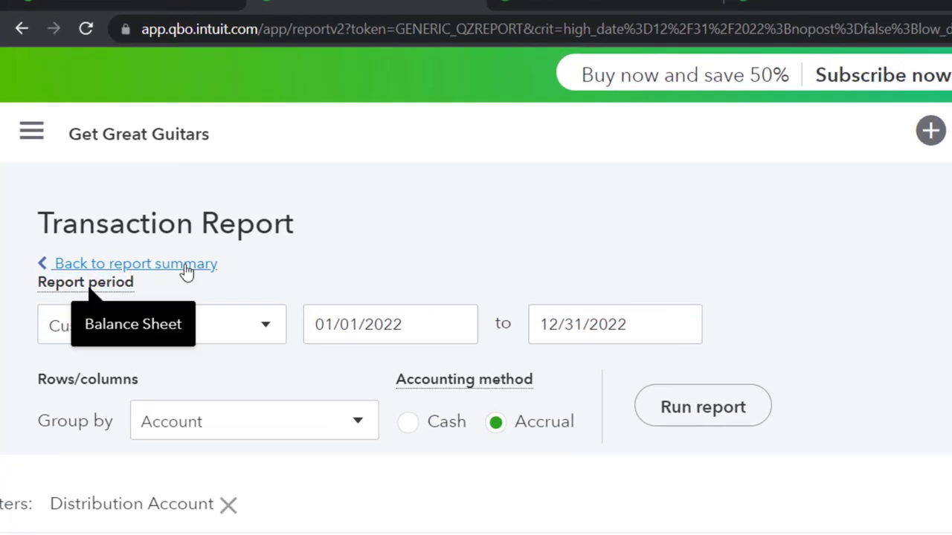
pyautogui.click(186, 269)
pyautogui.scroll(-5, 115, 183)
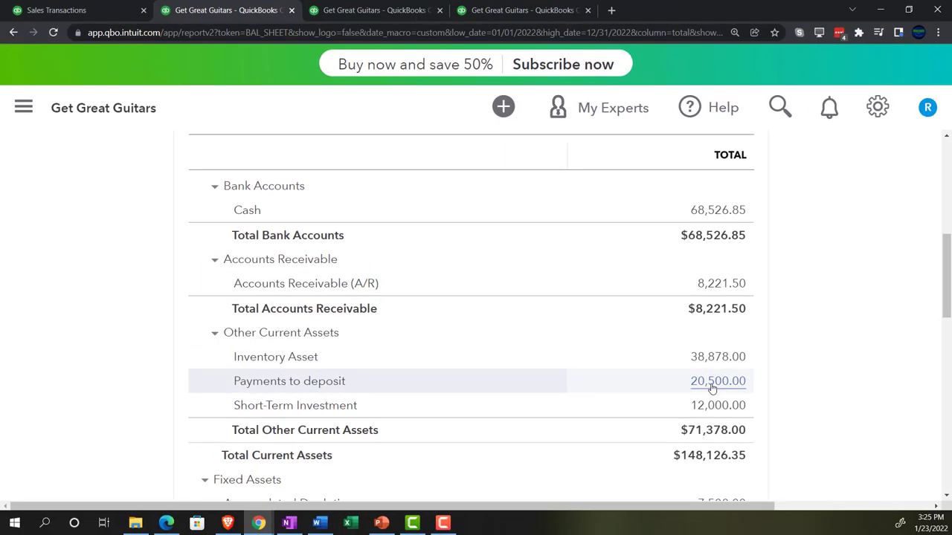
# Step: Open the Payments to deposit transaction detail, examine its 01/20/2022 deposit entries and return to the Balance Sheet summary
pyautogui.click(712, 385)
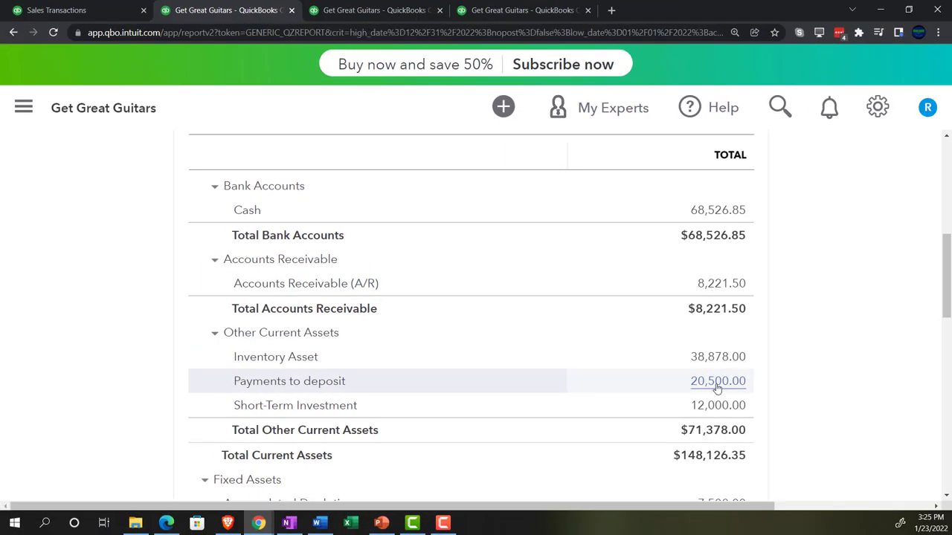
pyautogui.hotkey('ctrl', '-')
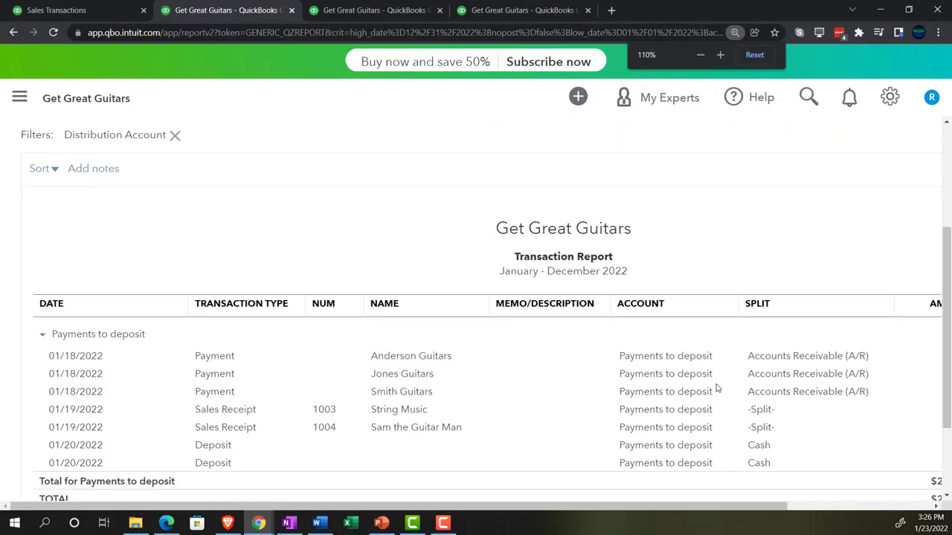
pyautogui.hotkey('ctrl', '-')
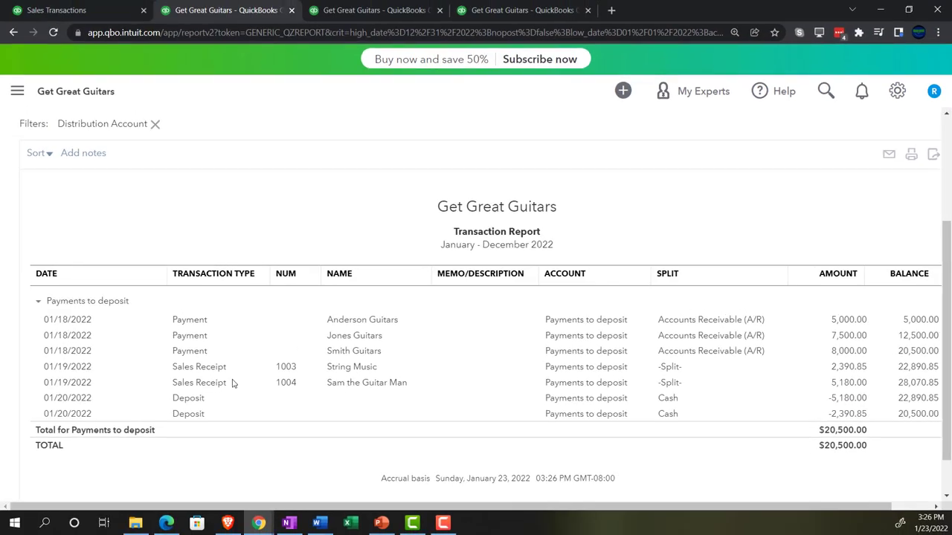
pyautogui.scroll(2, 204, 382)
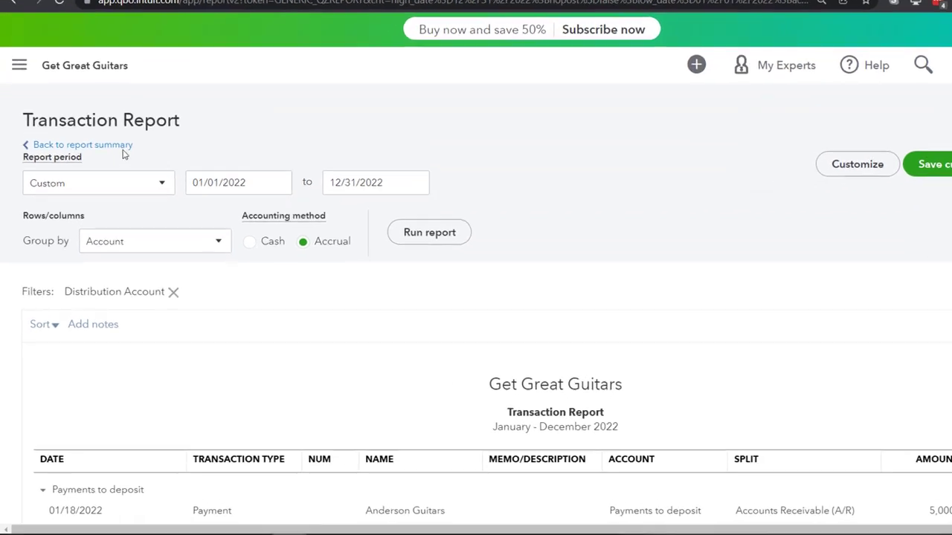
pyautogui.click(159, 92)
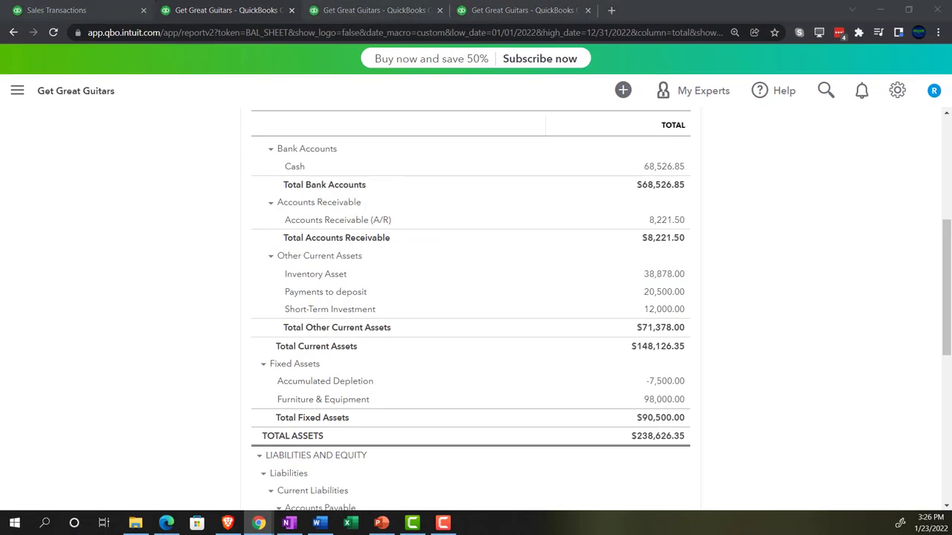
# Step: Start a new bank deposit into the Cash account and date it 01/21/2022
pyautogui.click(85, 10)
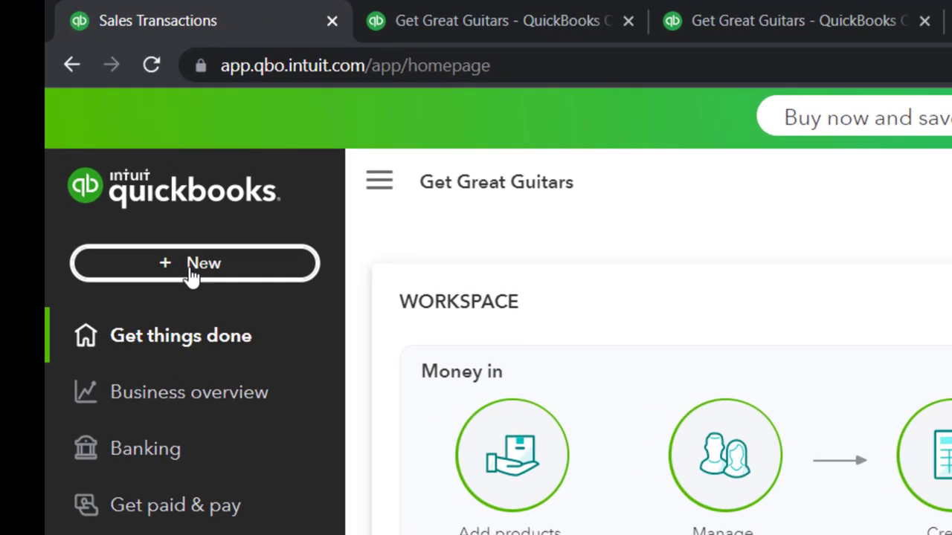
pyautogui.click(191, 268)
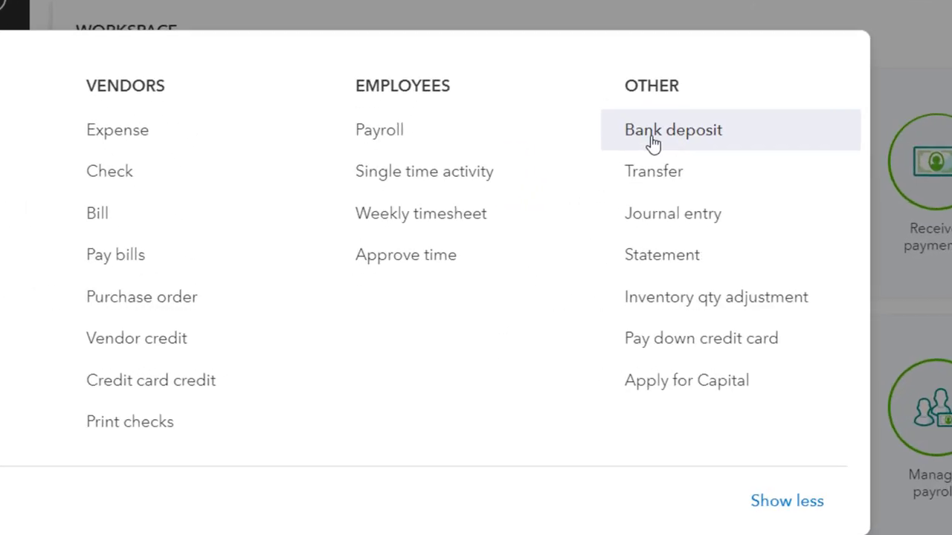
pyautogui.click(516, 217)
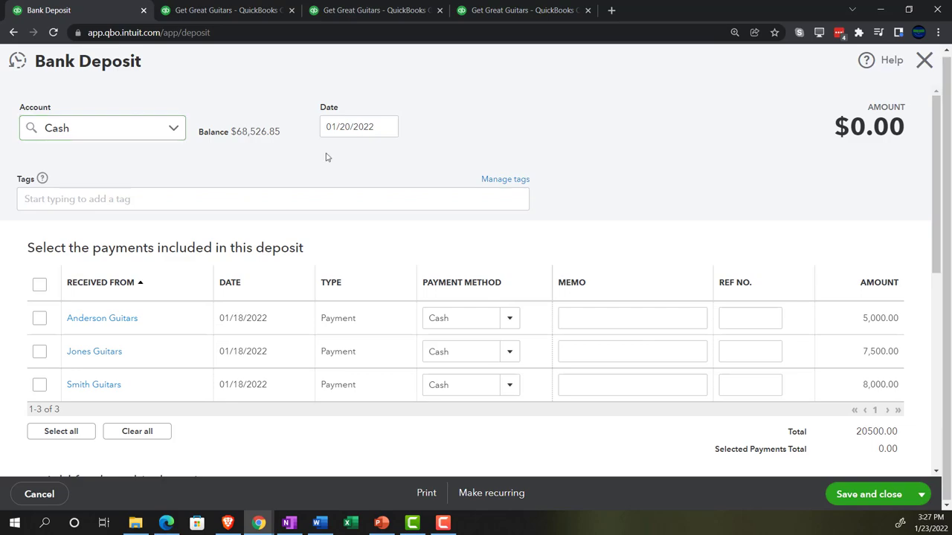
pyautogui.click(350, 127)
pyautogui.tripleClick(347, 127)
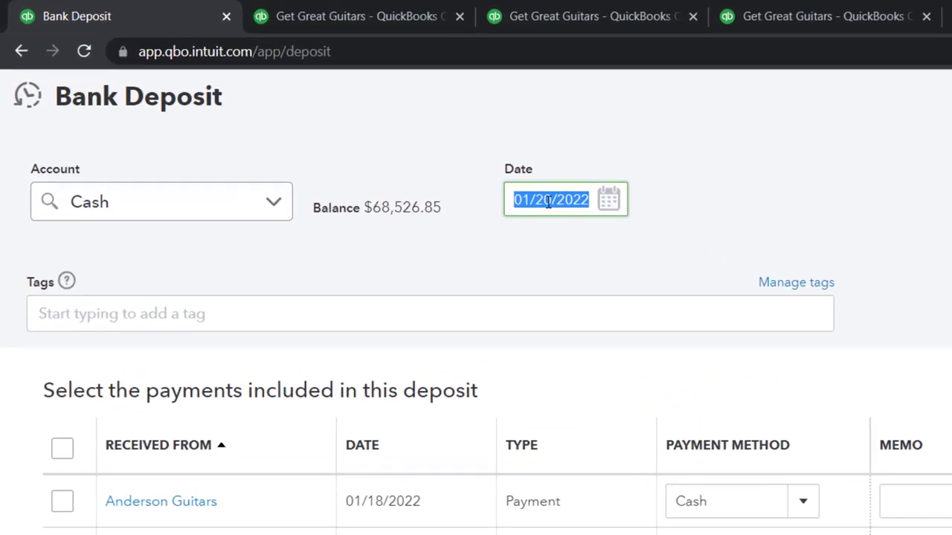
pyautogui.press('+')
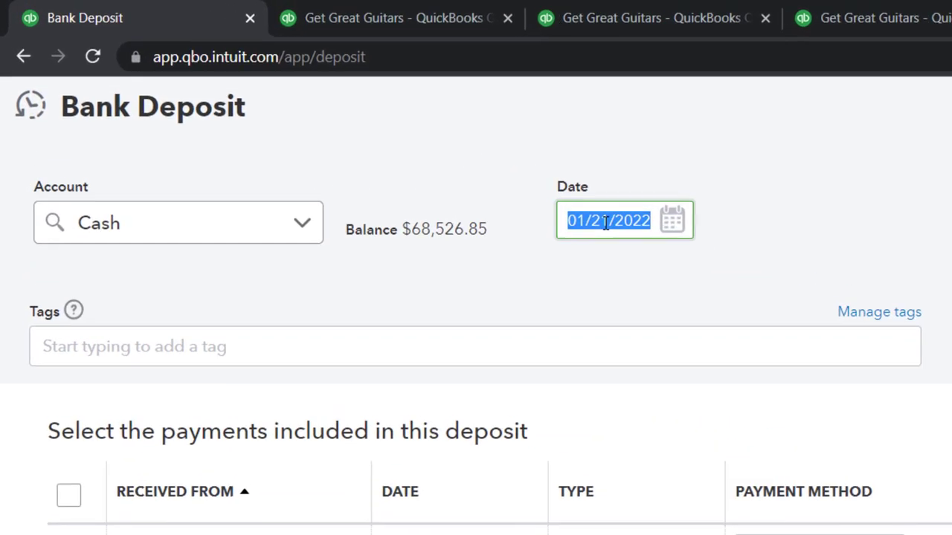
pyautogui.click(550, 200)
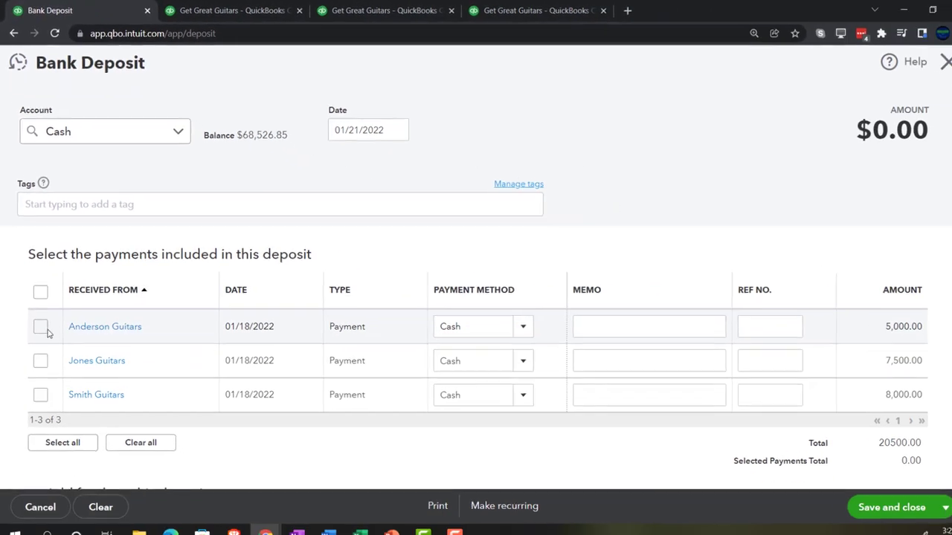
# Step: Include the 01/18/2022 payments from Anderson Guitars, Jones Guitars and Smith Guitars in the deposit, then save and close it
pyautogui.click(60, 491)
pyautogui.click(61, 533)
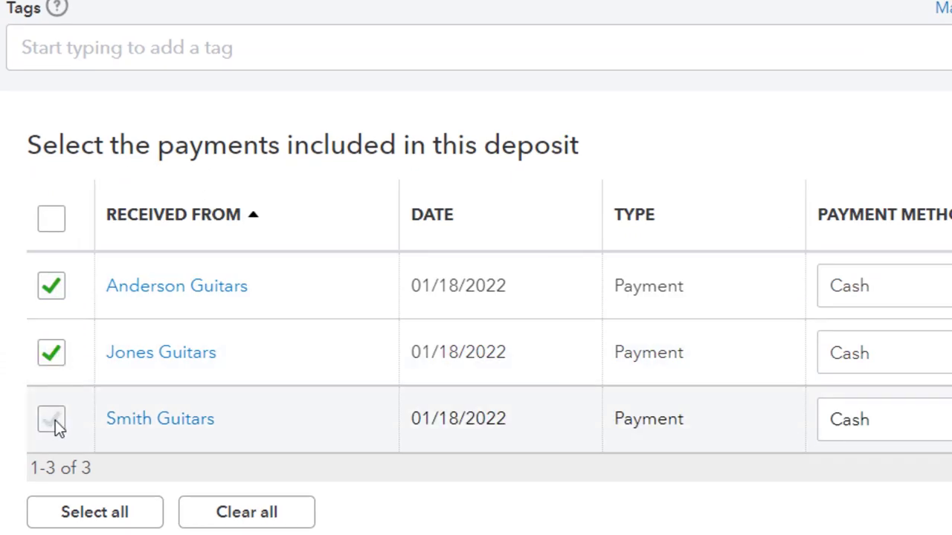
pyautogui.click(52, 420)
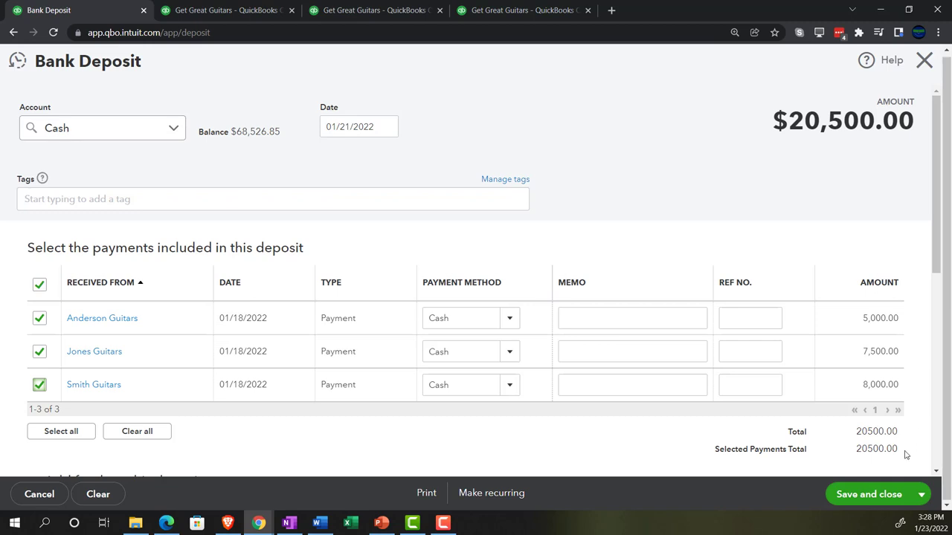
pyautogui.click(885, 493)
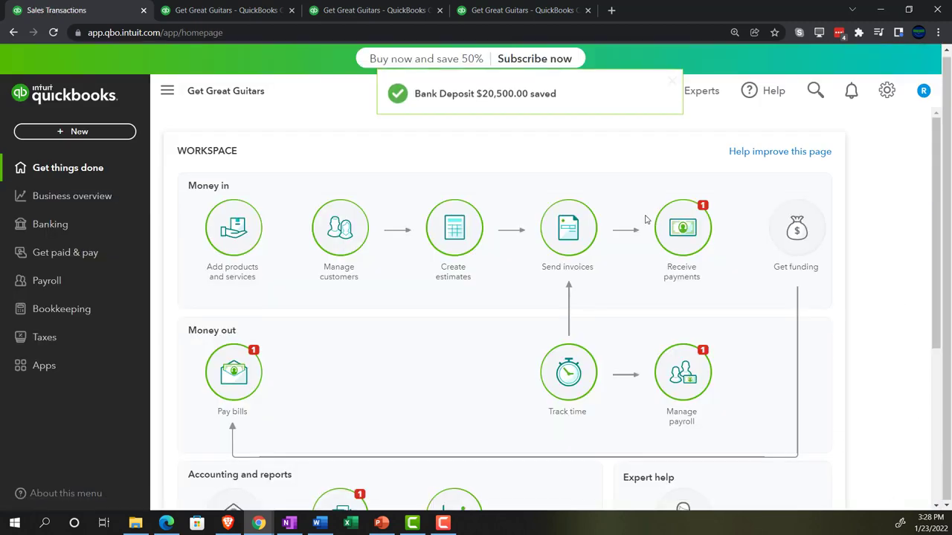
# Step: Switch to the Trial Balance in the fourth browser tab, open the Cash balance's transaction detail and examine its 2022 entries
pyautogui.click(497, 9)
pyautogui.hotkey('ctrl', '-')
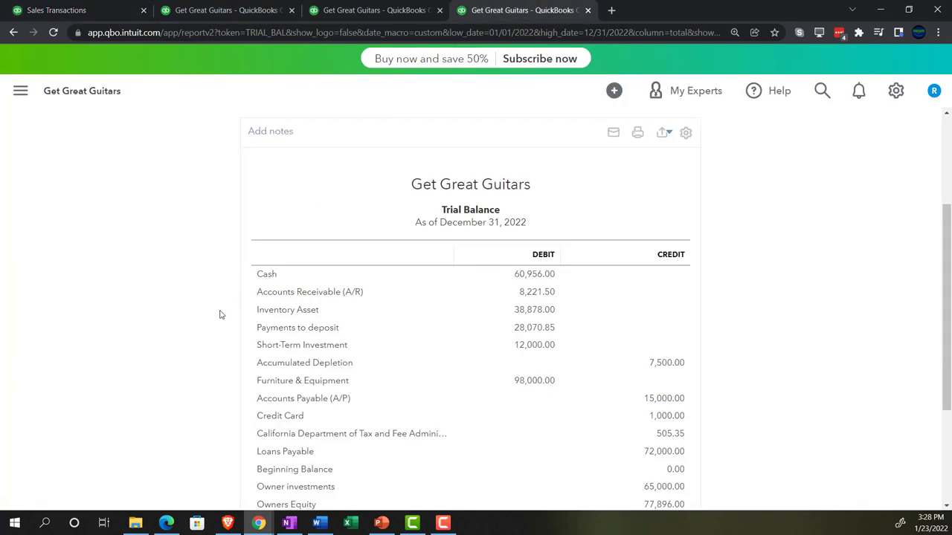
pyautogui.hotkey('ctrl', '+')
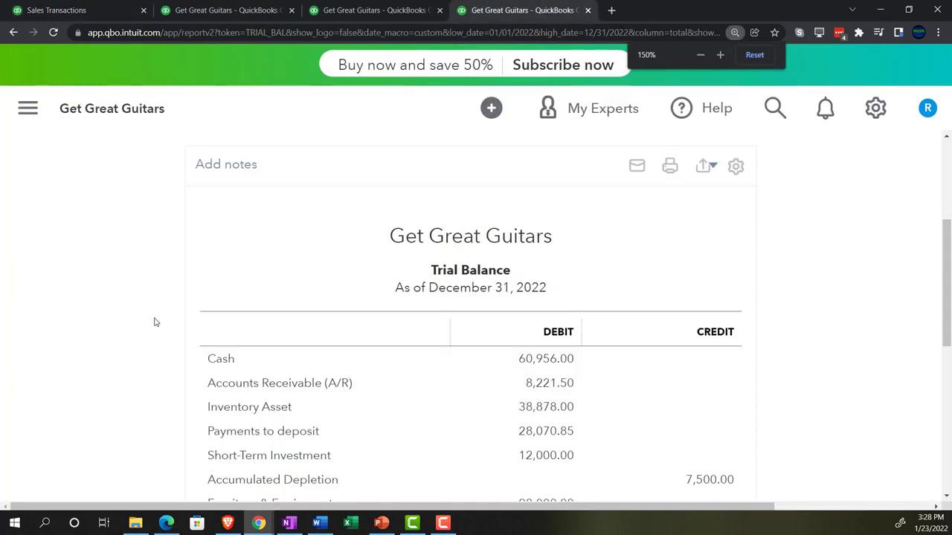
pyautogui.hotkey('ctrl', '+')
pyautogui.scroll(-1, 107, 322)
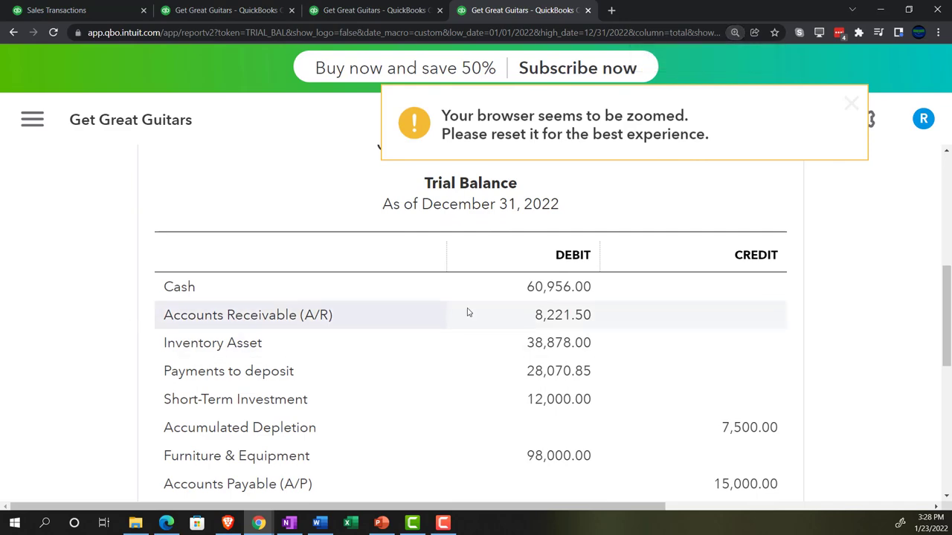
pyautogui.click(538, 290)
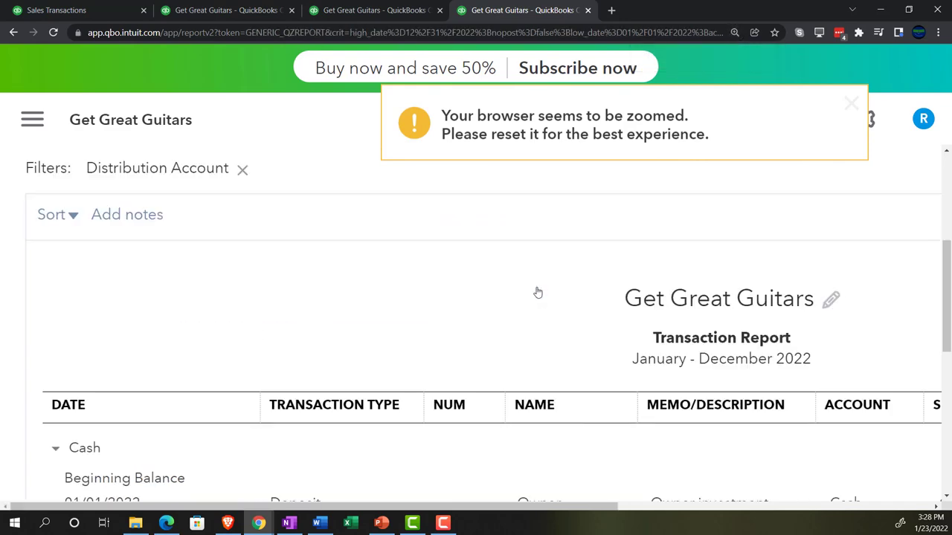
pyautogui.hotkey('ctrl', '-')
pyautogui.hotkey('ctrl', '-')
pyautogui.hotkey('ctrl', '-')
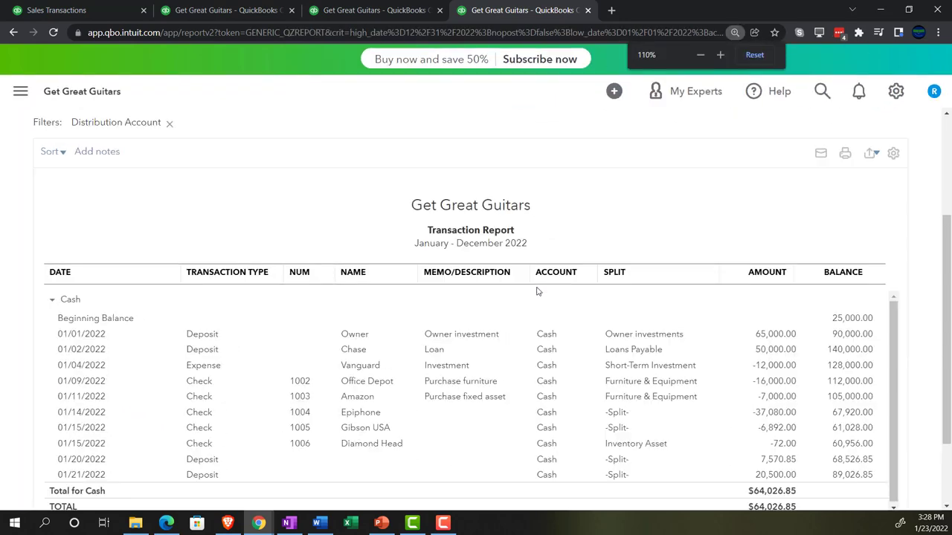
pyautogui.scroll(-1, 538, 292)
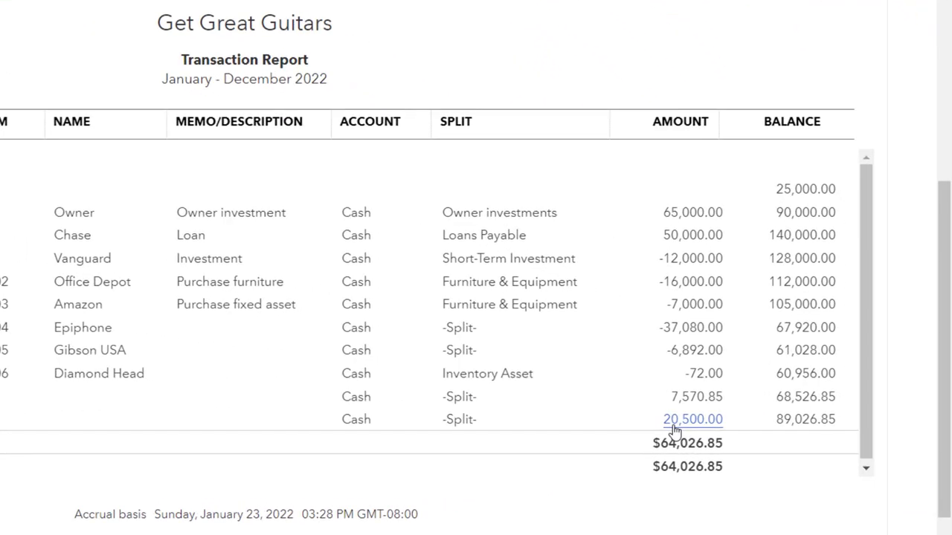
# Step: Open the 01/21/2022 deposit from the Cash detail, review its included payments, close it and return to the Trial Balance summary
pyautogui.click(735, 421)
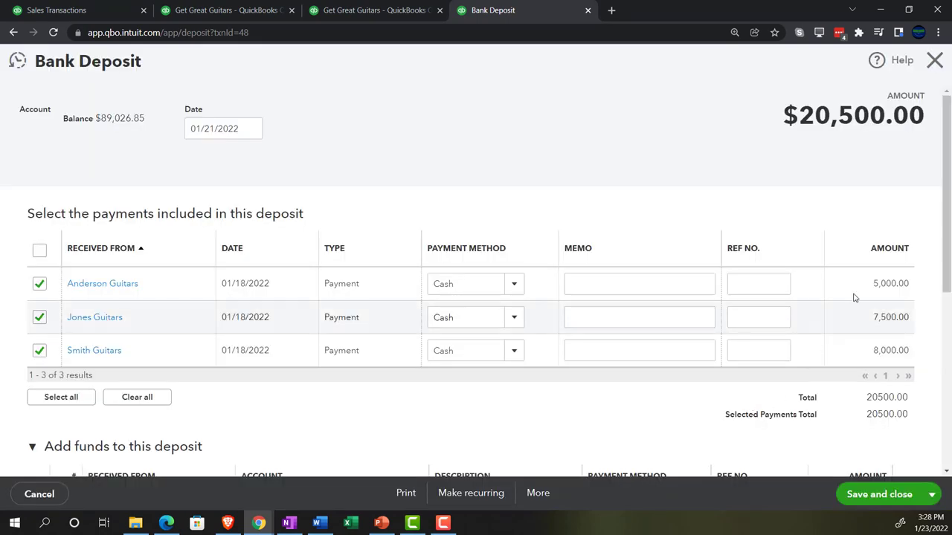
pyautogui.click(935, 63)
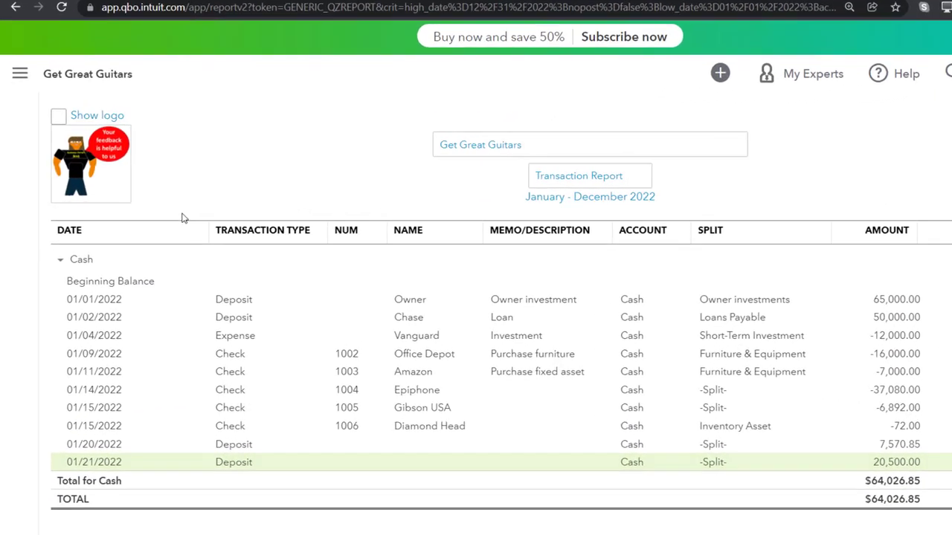
pyautogui.scroll(3, 157, 214)
pyautogui.click(155, 148)
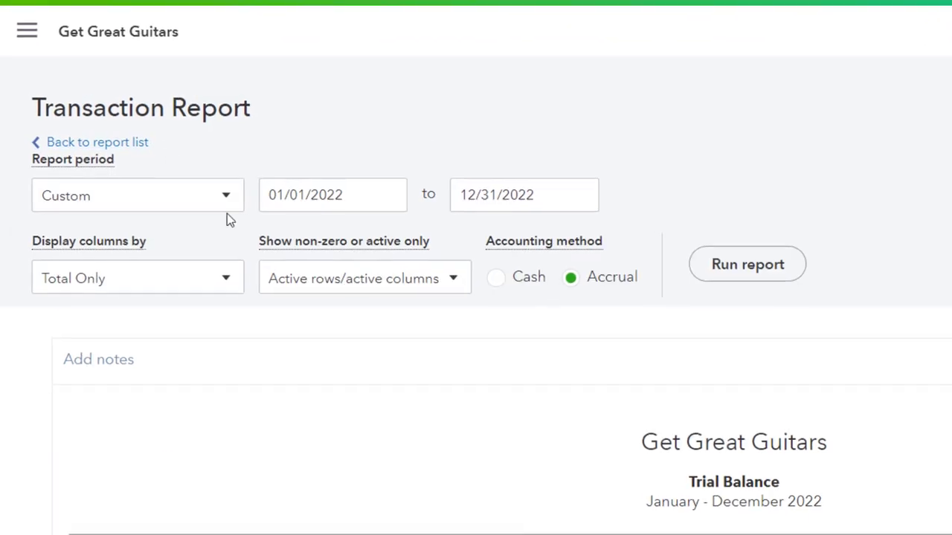
# Step: Examine the Trial Balance as of December 31, 2022, especially the Cash and Payments to deposit balances
pyautogui.scroll(-5, 227, 215)
pyautogui.hotkey('ctrl', '+')
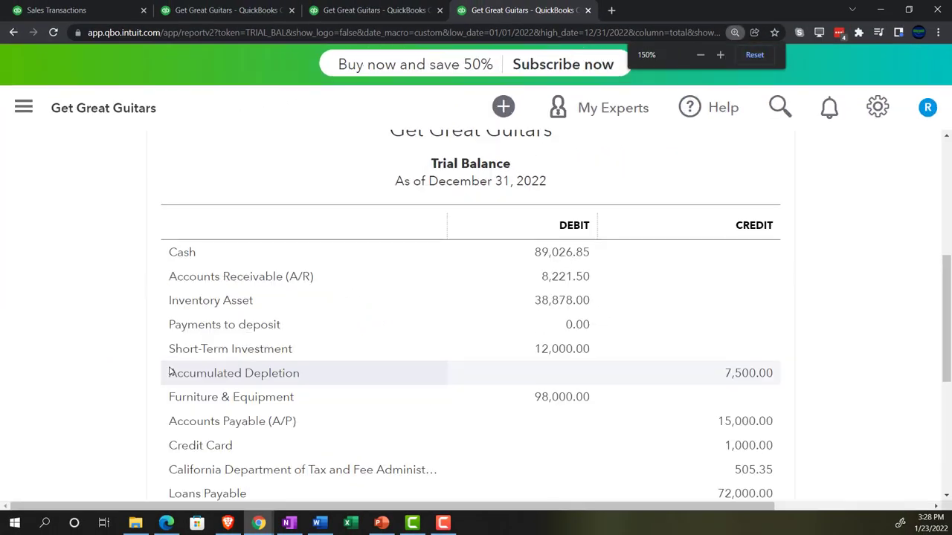
pyautogui.hotkey('ctrl', '+')
pyautogui.hotkey('ctrl', '+')
pyautogui.scroll(-3, 124, 362)
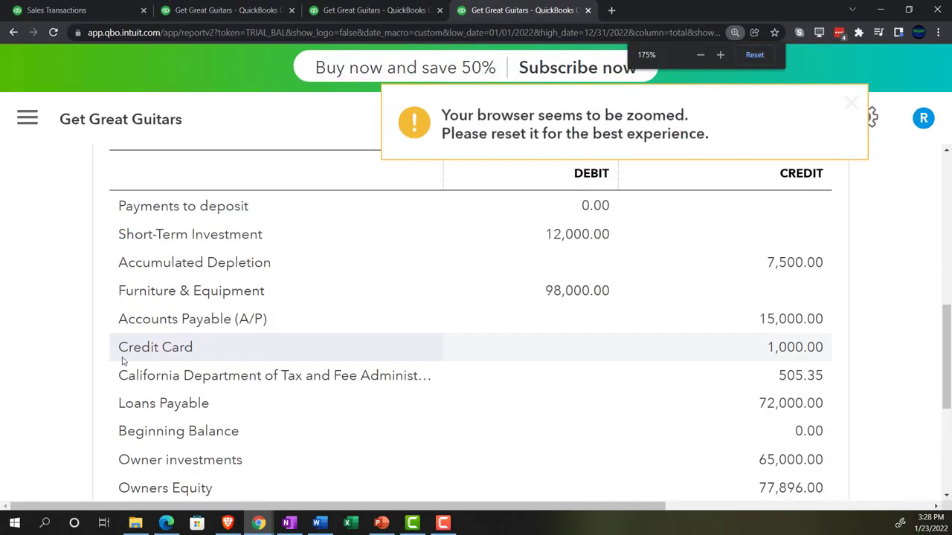
pyautogui.scroll(-1, 58, 380)
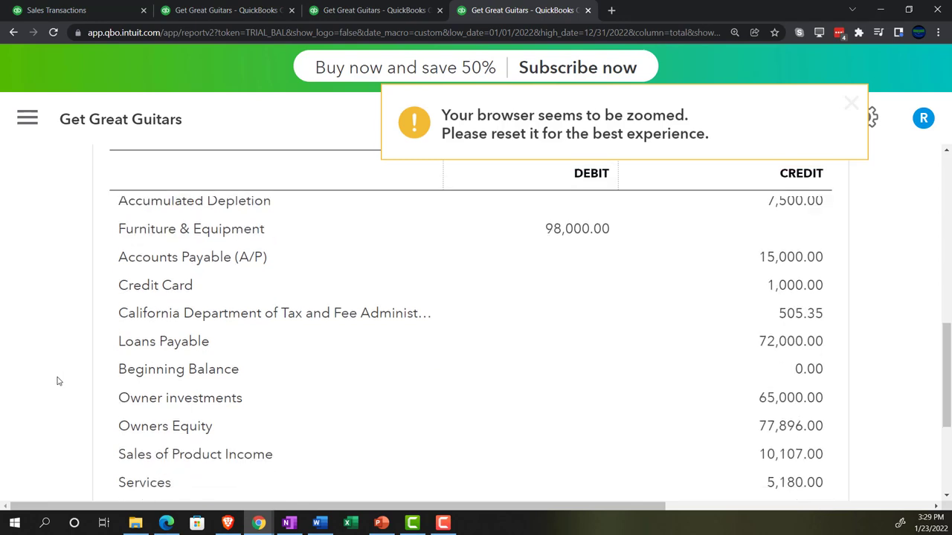
pyautogui.scroll(1, 58, 381)
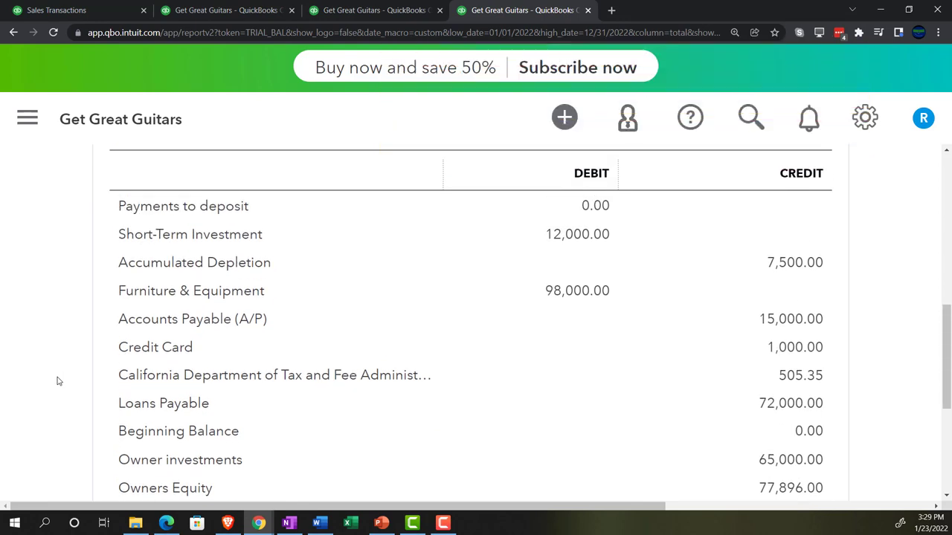
pyautogui.scroll(2, 58, 381)
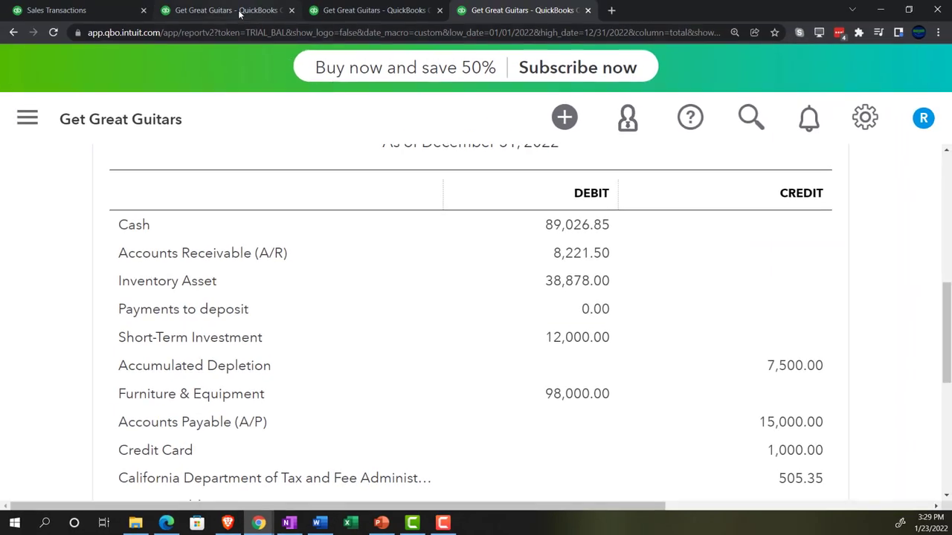
# Step: Switch to the Balance Sheet in the second browser tab, rerun it and review its Cash and Payments to deposit balances
pyautogui.click(240, 13)
pyautogui.scroll(4, 106, 370)
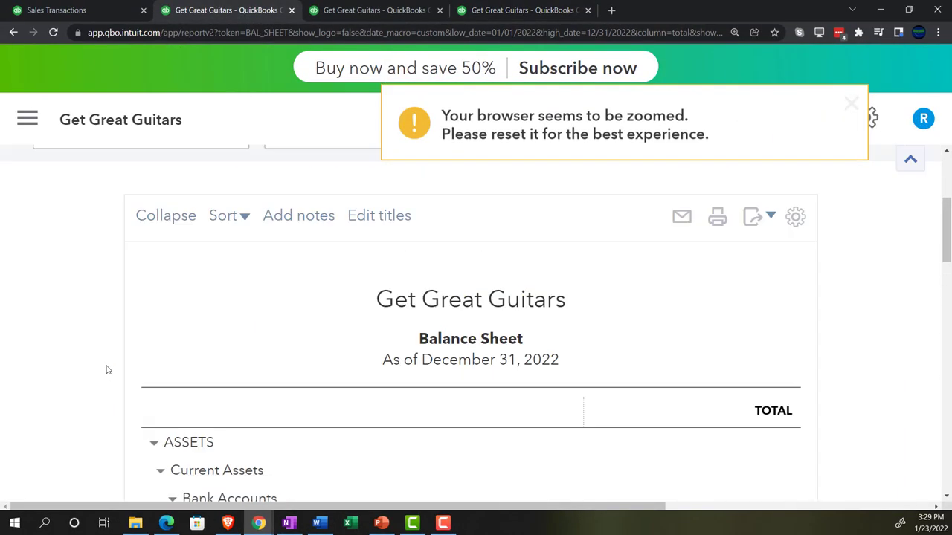
pyautogui.scroll(3, 145, 370)
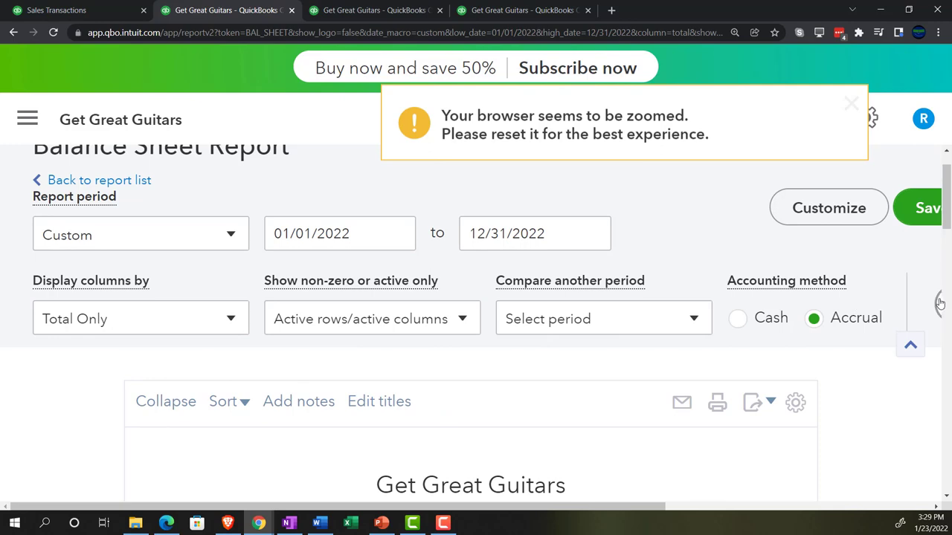
pyautogui.scroll(-5, 121, 446)
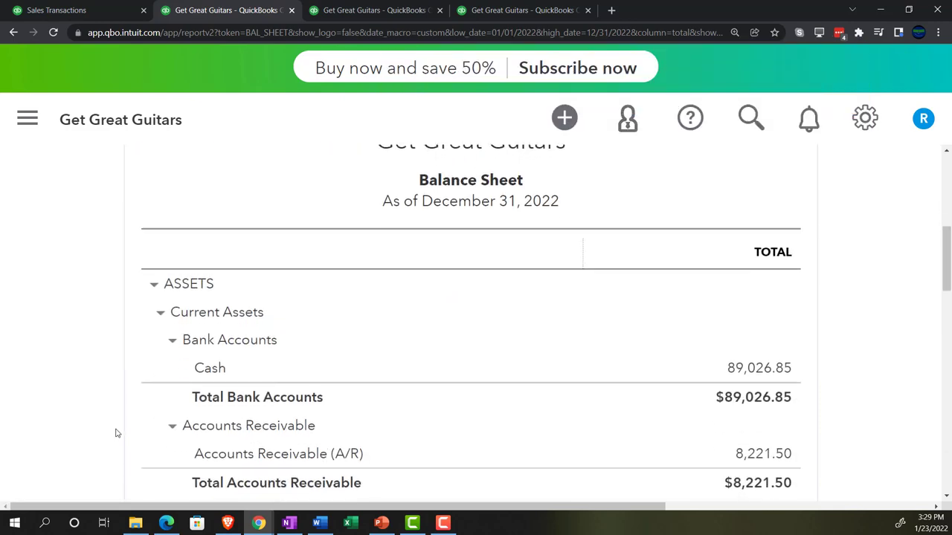
pyautogui.scroll(-3, 117, 433)
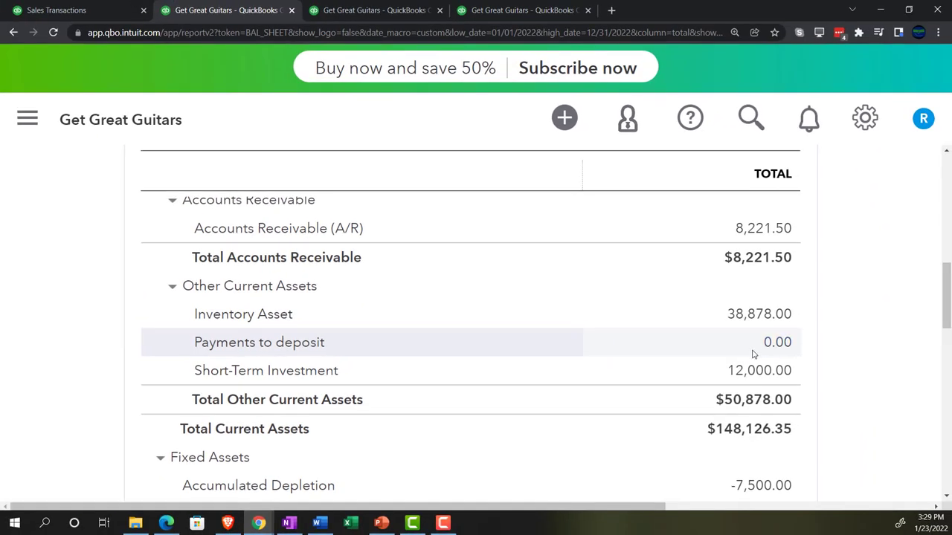
pyautogui.scroll(7, 752, 354)
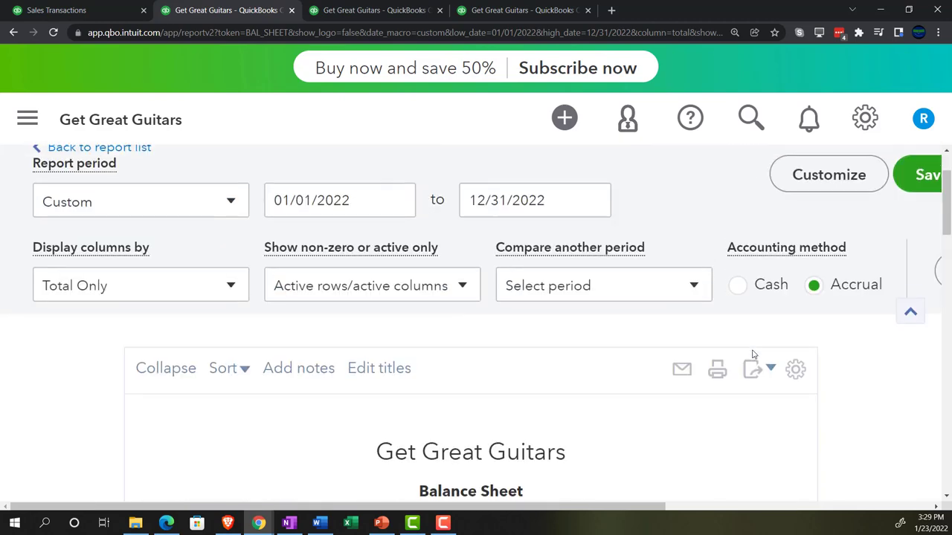
# Step: Limit the Balance Sheet to non-zero rows with active columns, rerun the report and review its asset accounts
pyautogui.hotkey('ctrl', '-')
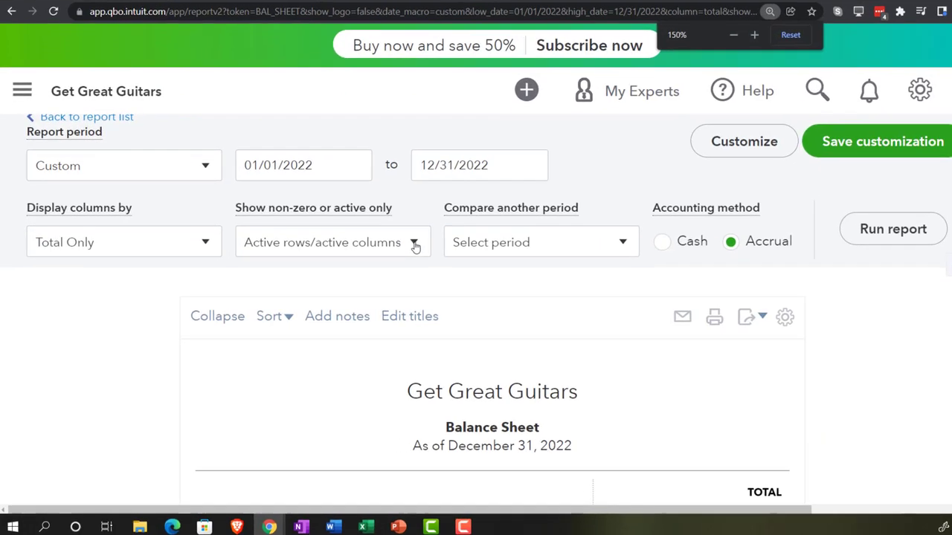
pyautogui.click(395, 252)
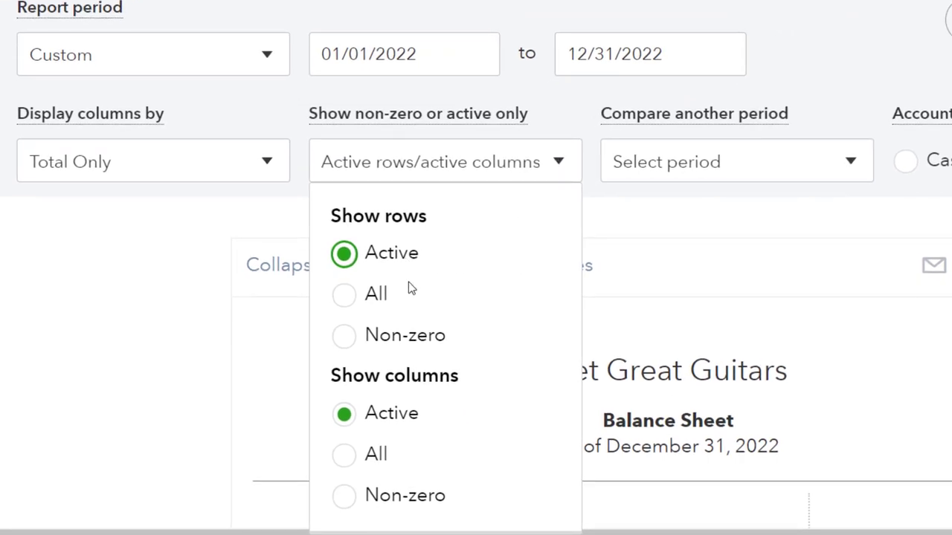
pyautogui.click(346, 342)
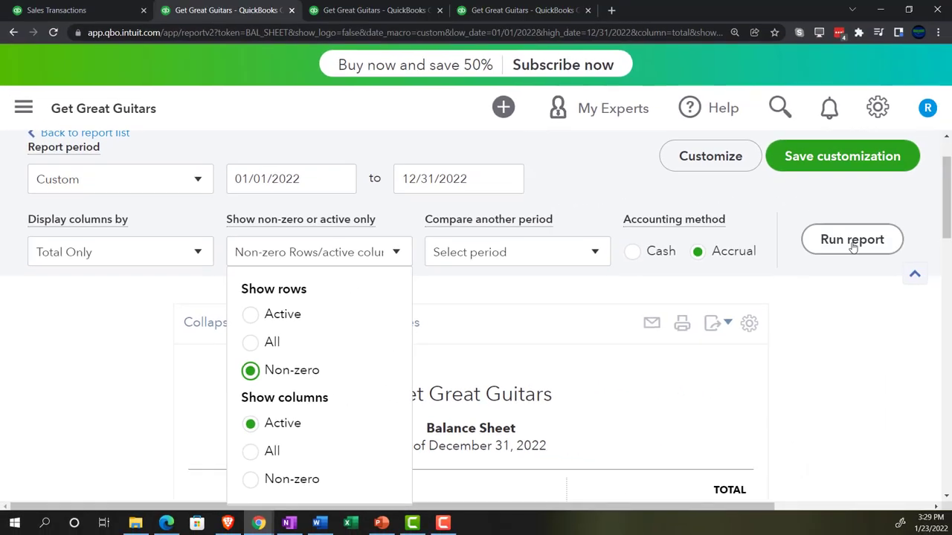
pyautogui.click(852, 238)
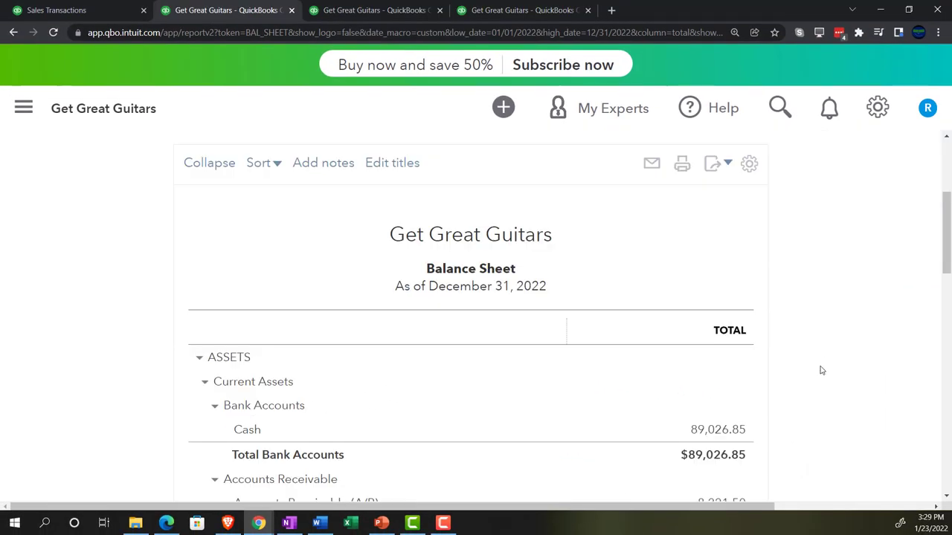
pyautogui.scroll(3, 822, 335)
pyautogui.scroll(-5, 821, 376)
pyautogui.scroll(-3, 821, 377)
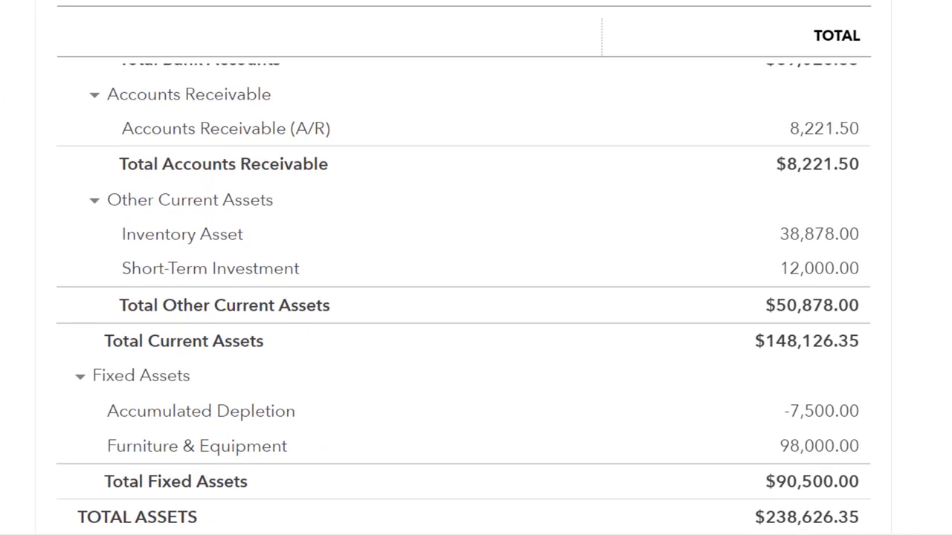
# Step: Set the Balance Sheet to show active rows with active columns and rerun the report
pyautogui.scroll(8, 914, 381)
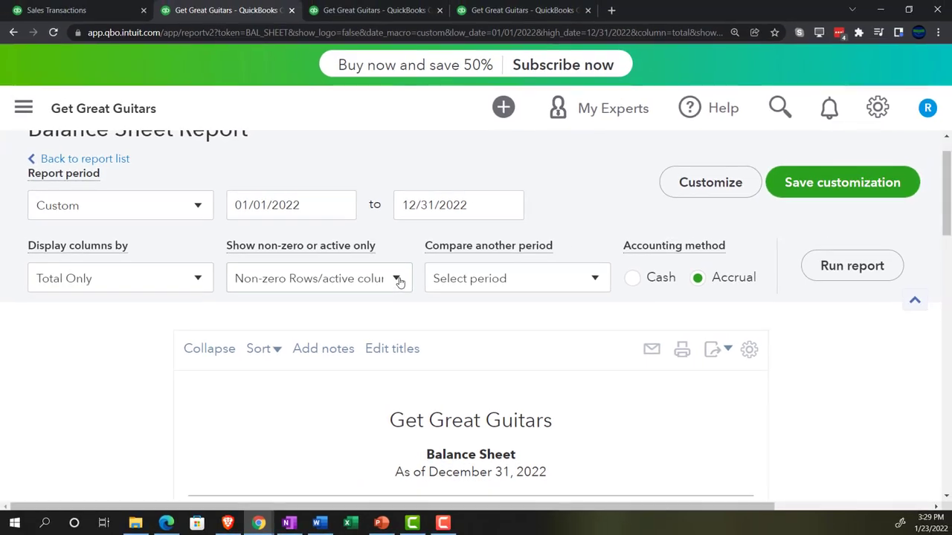
pyautogui.click(393, 265)
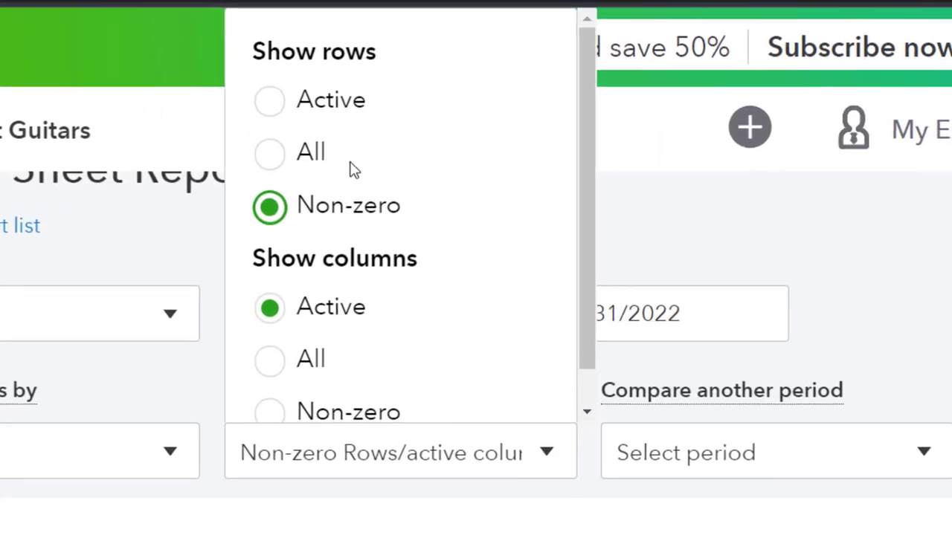
pyautogui.click(272, 105)
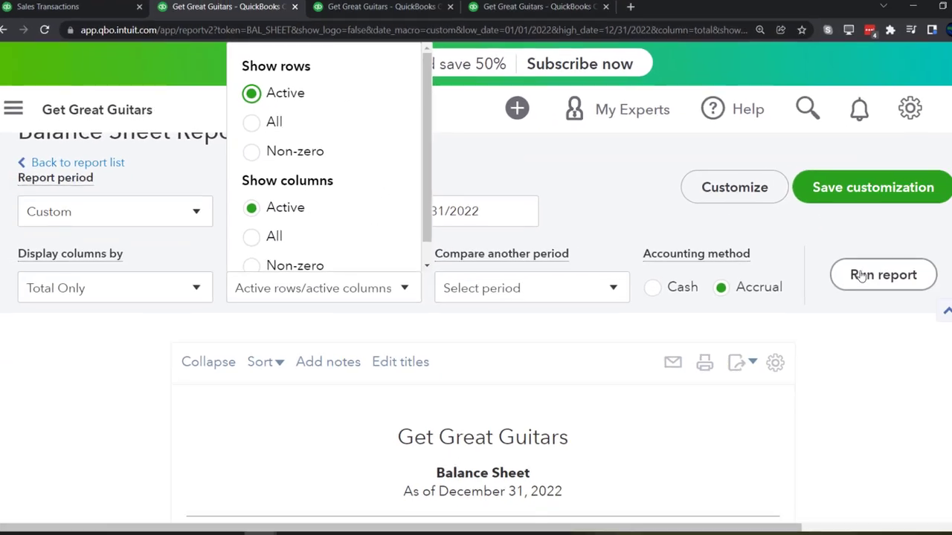
pyautogui.click(862, 275)
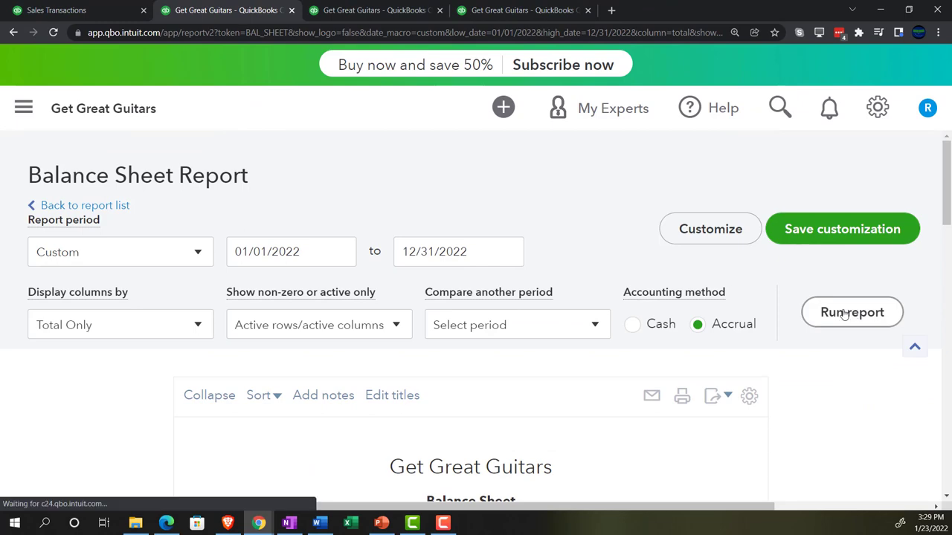
# Step: Open the Payments to deposit transaction detail from the Balance Sheet, review its payments and deposits, and return to the report summary
pyautogui.scroll(-5, 635, 393)
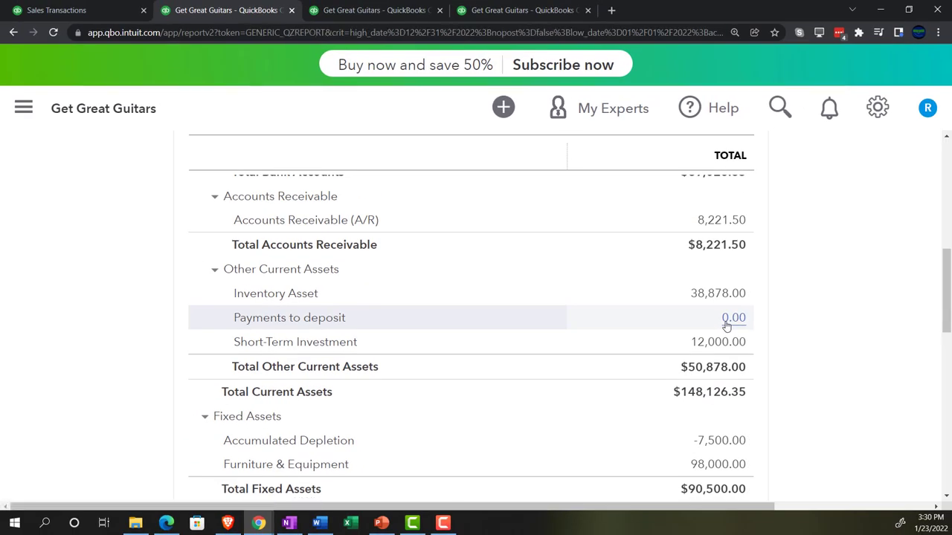
pyautogui.click(733, 318)
pyautogui.hotkey('ctrl', '-')
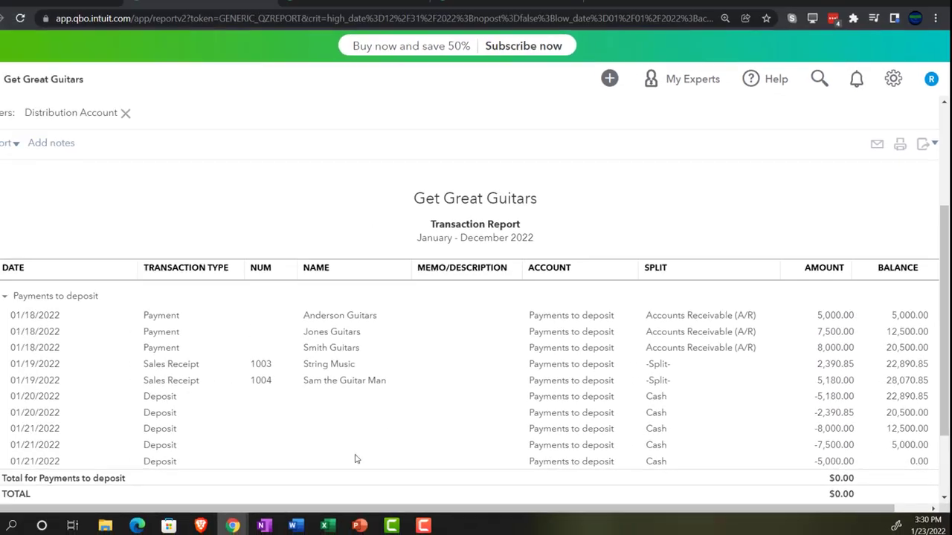
pyautogui.scroll(3, 141, 409)
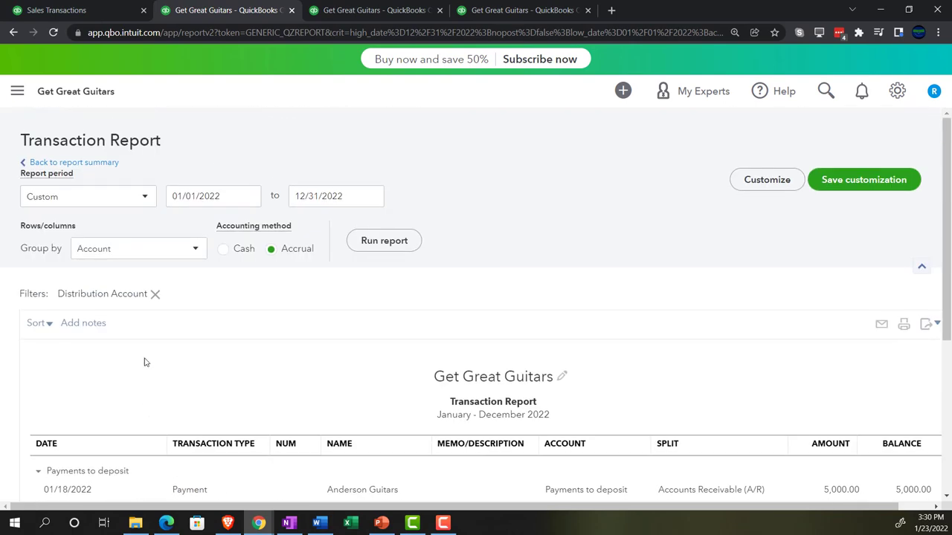
pyautogui.click(97, 164)
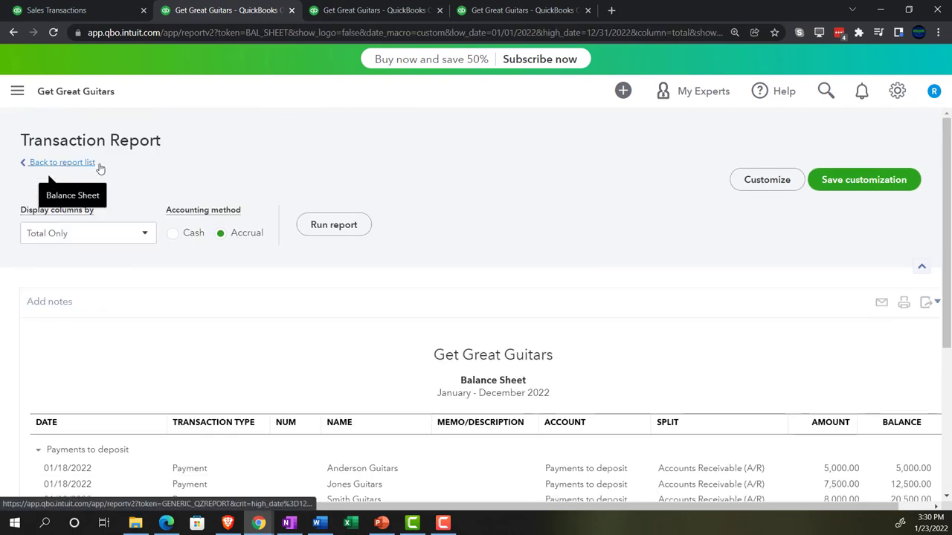
pyautogui.scroll(-5, 129, 293)
pyautogui.scroll(4, 148, 365)
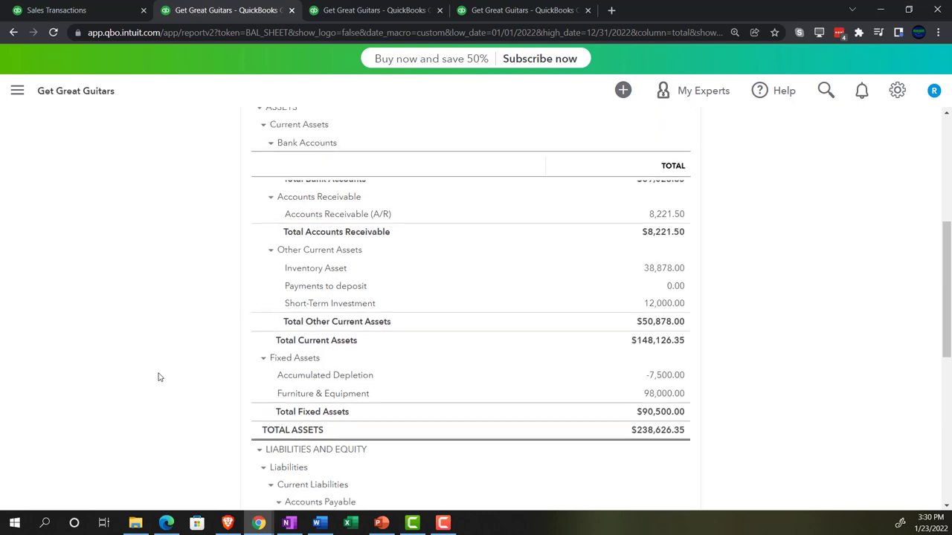
# Step: Switch to the January - December 2022 Profit and Loss and review its lines from Income to Net Income
pyautogui.hotkey('ctrl', '+')
pyautogui.hotkey('ctrl', '+')
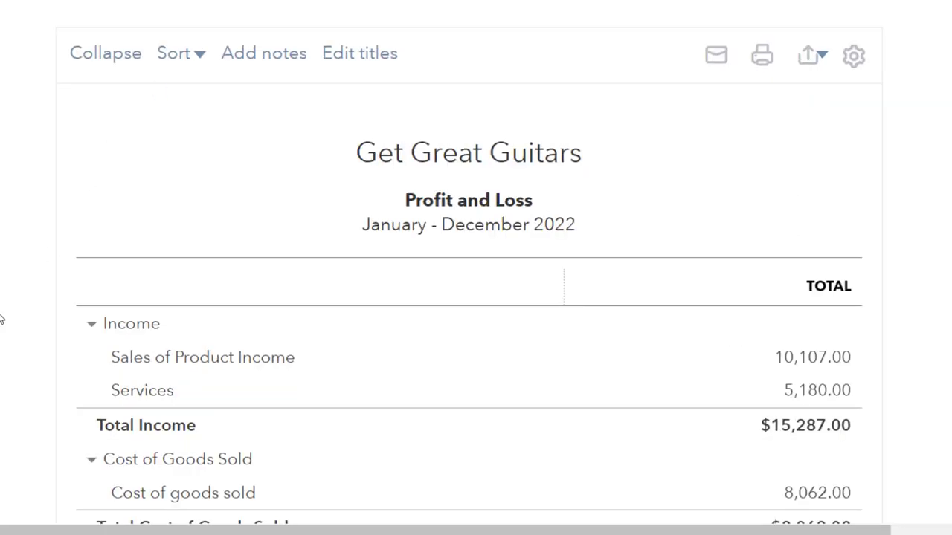
pyautogui.scroll(-4, 1, 318)
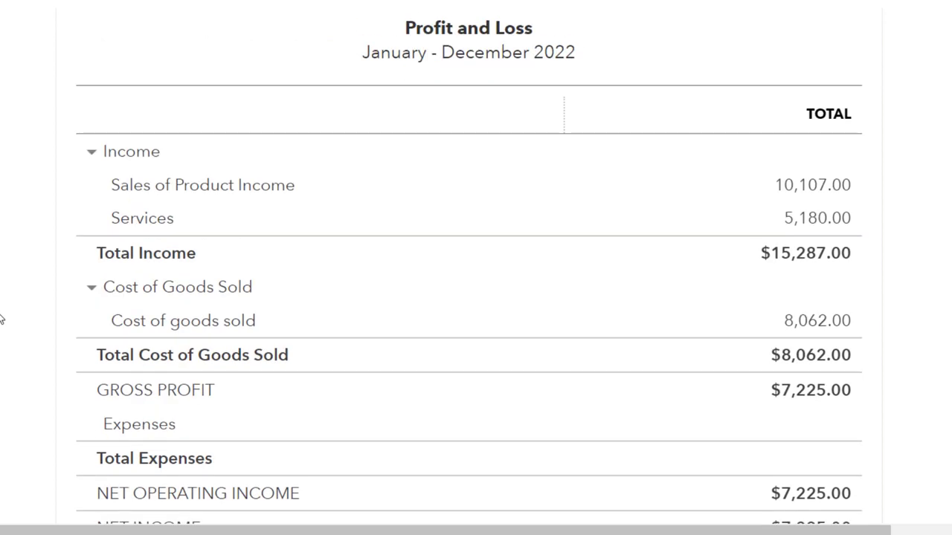
pyautogui.scroll(5, 525, 218)
pyautogui.scroll(2, 813, 100)
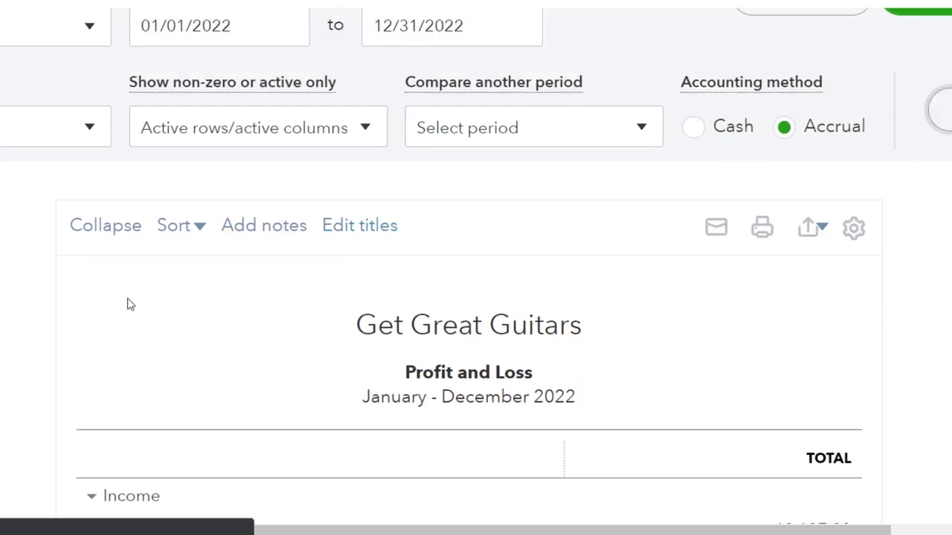
pyautogui.scroll(-10, 75, 314)
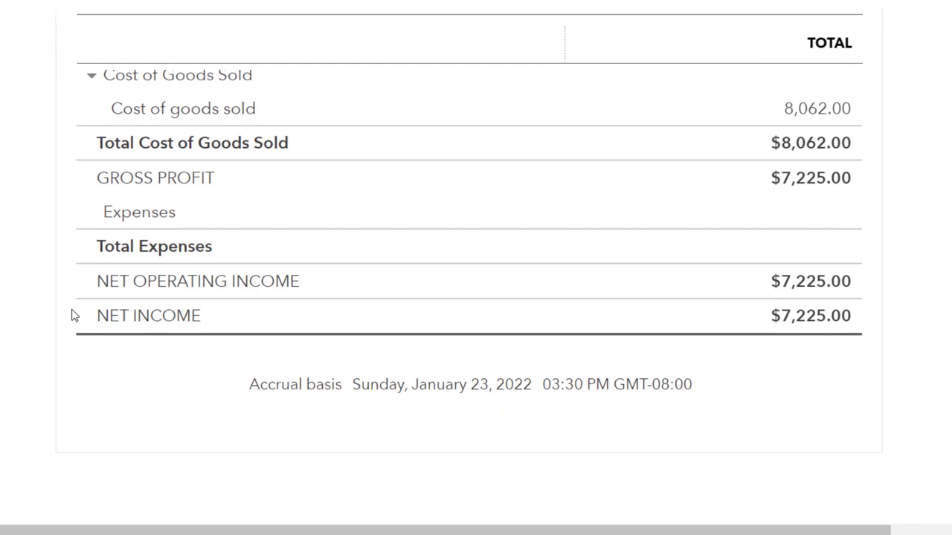
pyautogui.scroll(7, 72, 315)
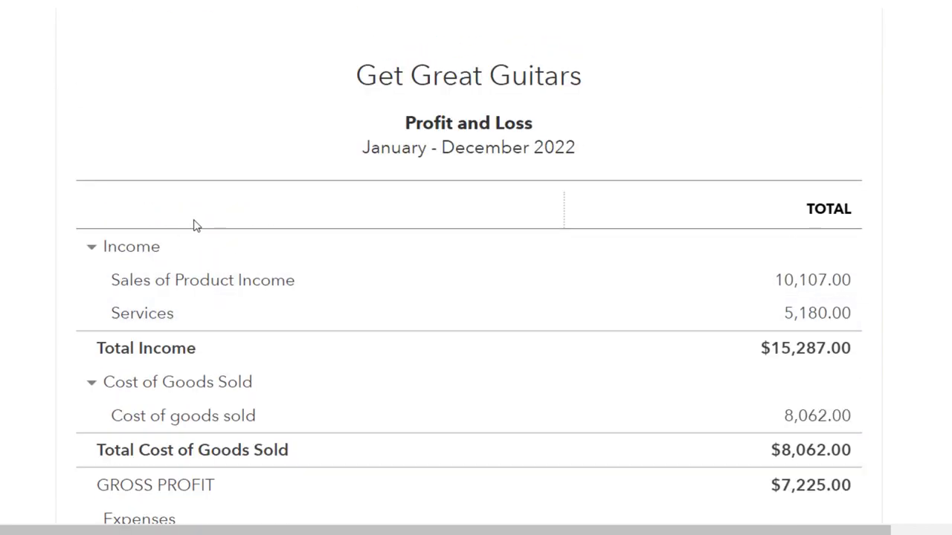
# Step: Switch to the browser tab with the Trial Balance as of December 31, 2022 and rerun the report
pyautogui.click(493, 9)
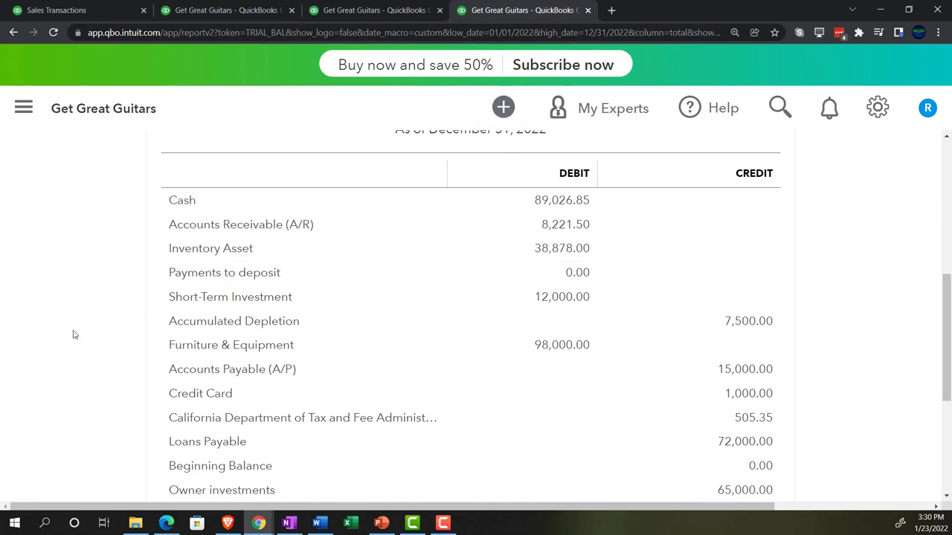
pyautogui.scroll(4, 95, 332)
pyautogui.click(646, 170)
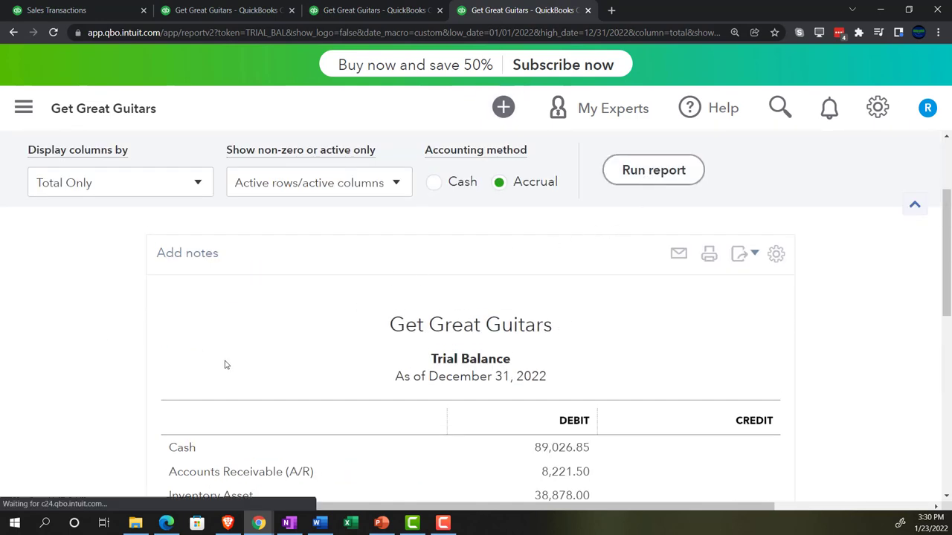
# Step: Examine the rerun Trial Balance from Cash down to the debit and credit totals
pyautogui.hotkey('ctrl', '+')
pyautogui.hotkey('ctrl', '+')
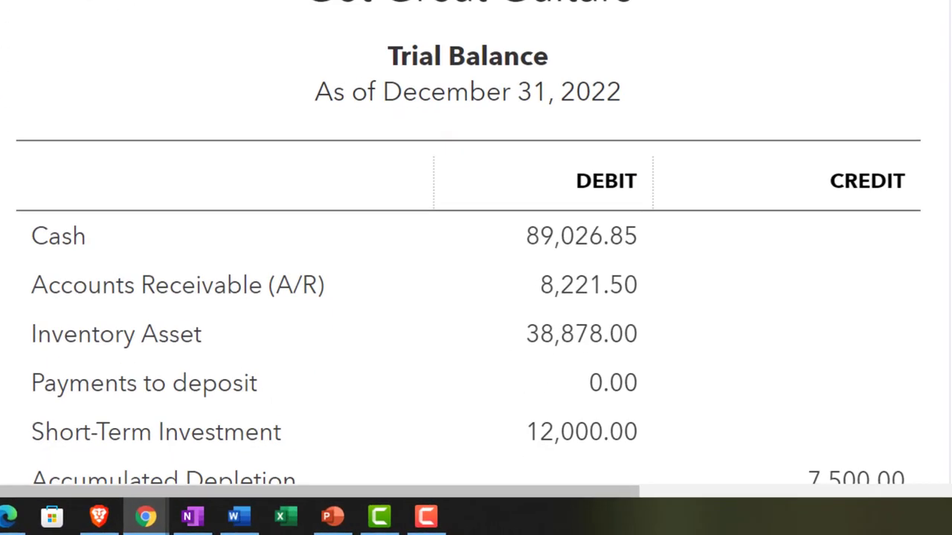
pyautogui.scroll(-5, 476, 297)
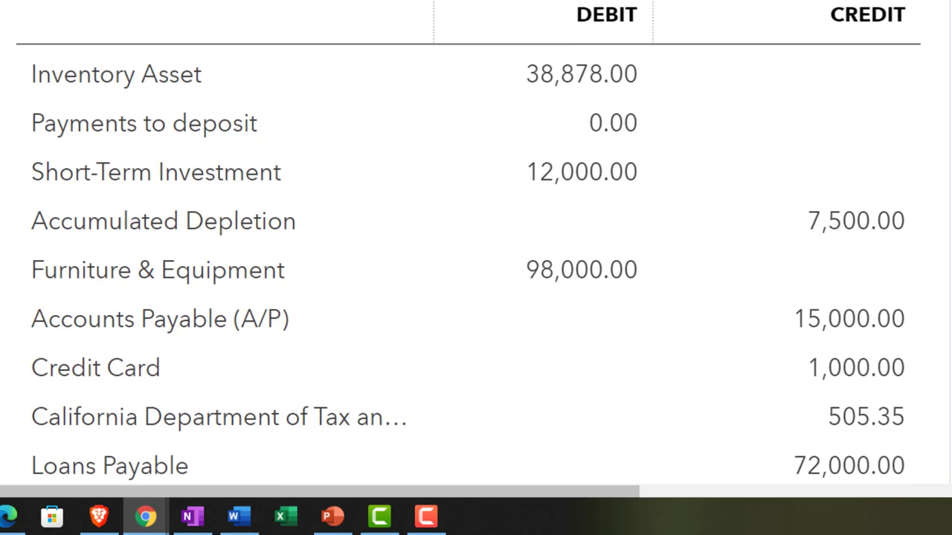
pyautogui.scroll(-2, 476, 260)
pyautogui.scroll(-2, 476, 261)
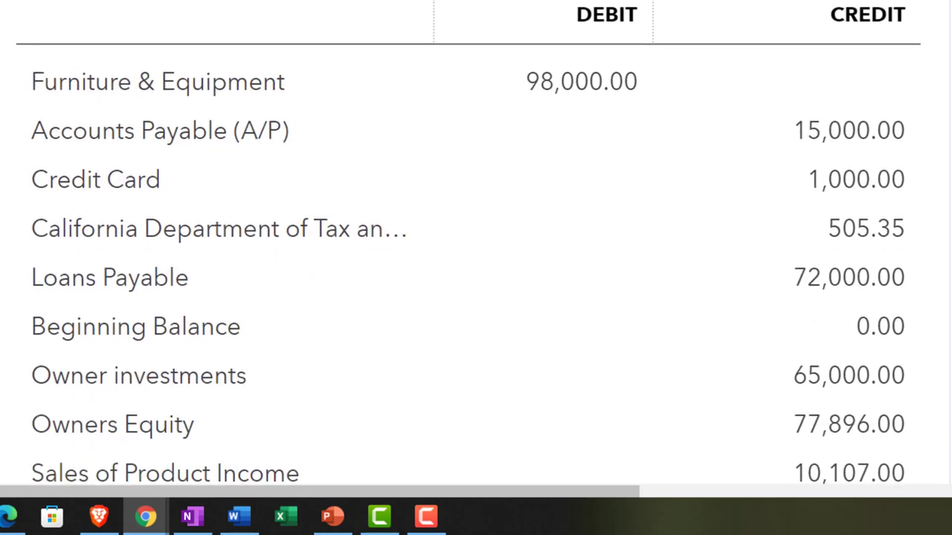
pyautogui.scroll(-3, 476, 260)
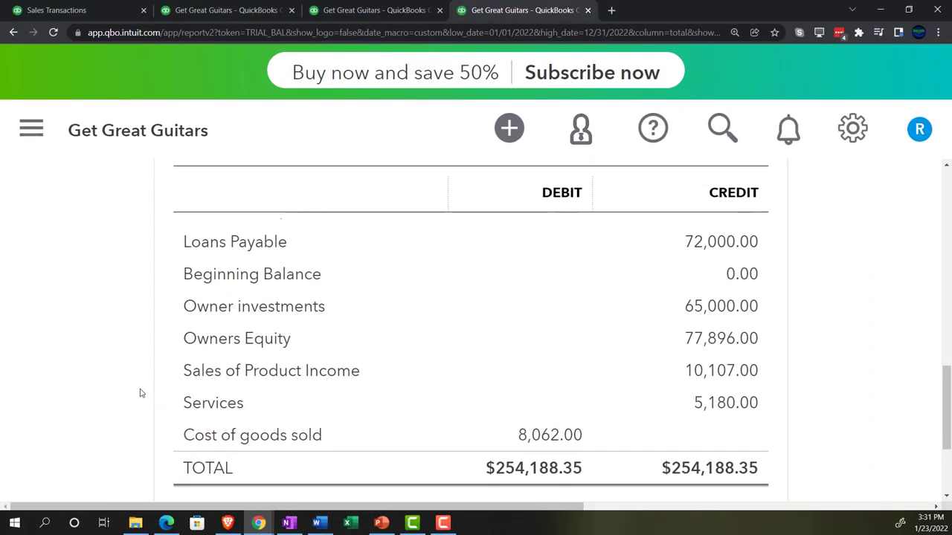
pyautogui.scroll(-2, 141, 393)
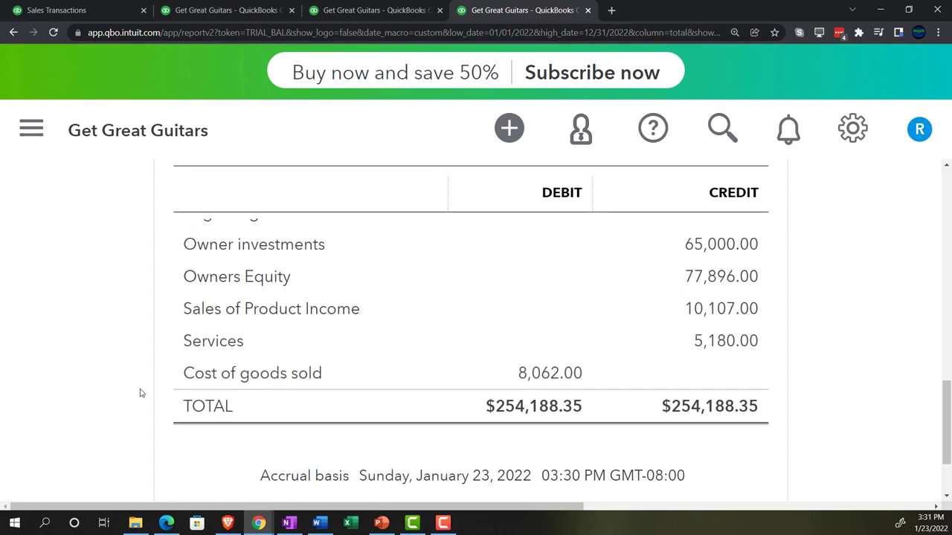
pyautogui.scroll(5, 141, 393)
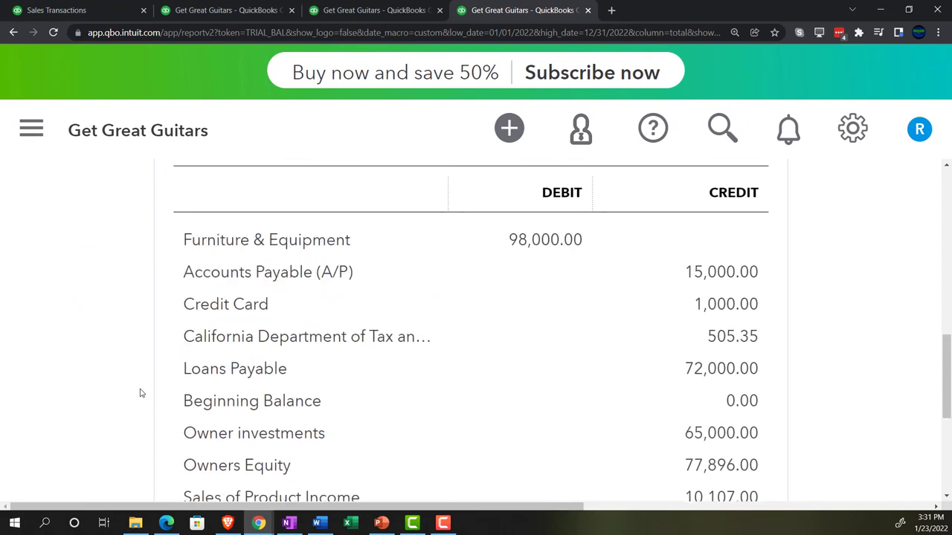
pyautogui.scroll(3, 141, 393)
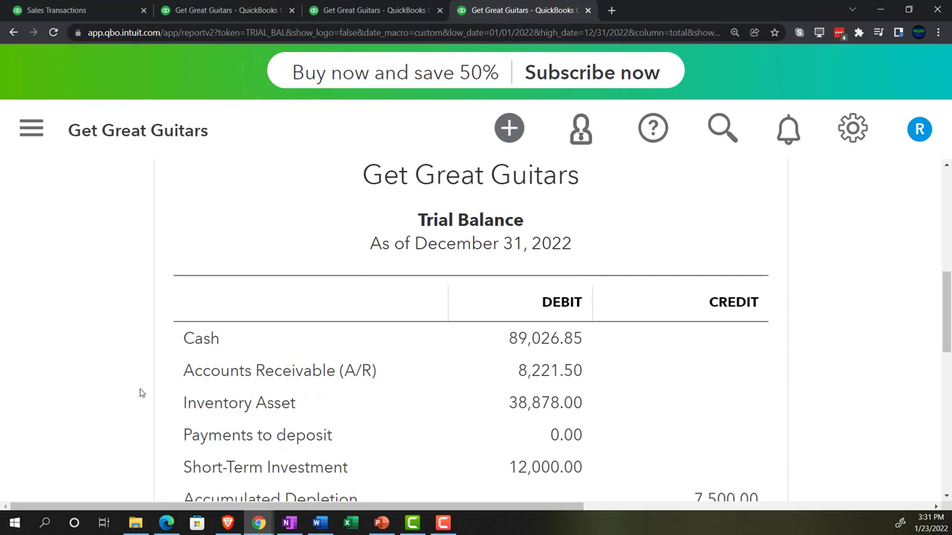